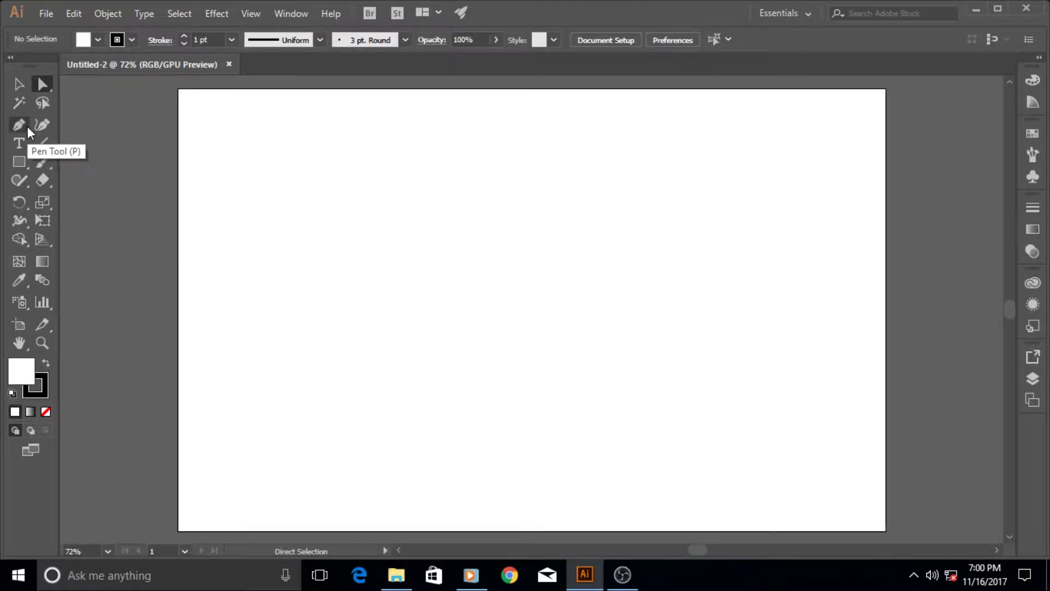
- Show the grid over the document
{"action": "left_click", "coordinate": [249, 13]}
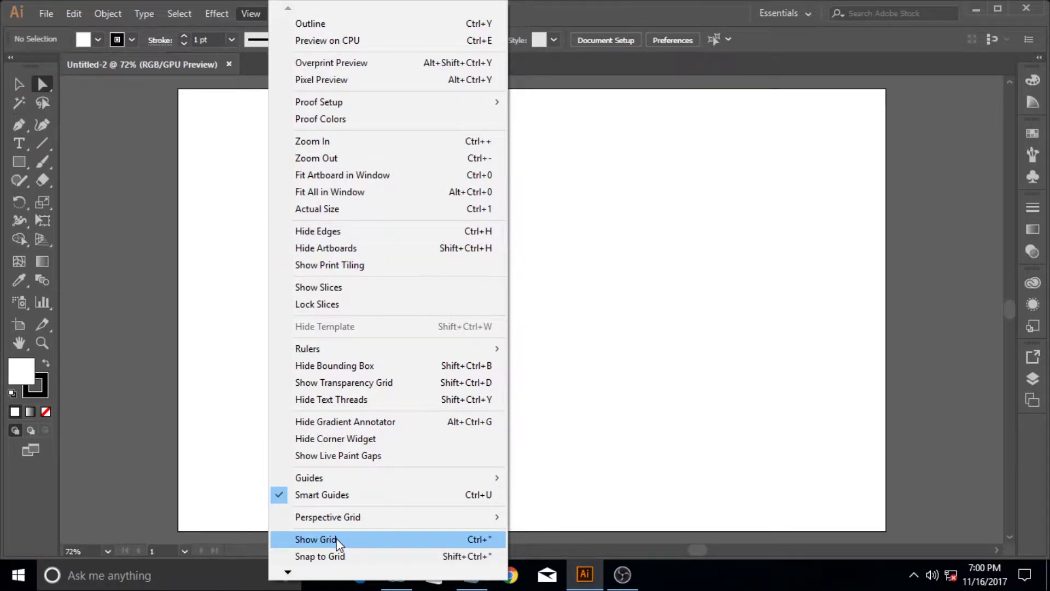
{"action": "left_click", "coordinate": [481, 544]}
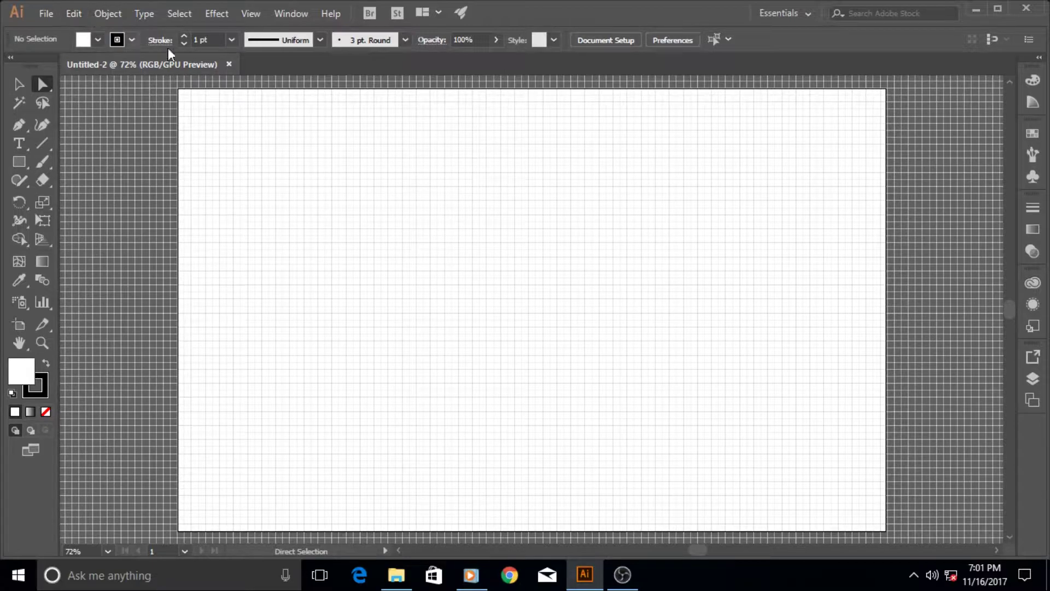
- Set the grid line color to black in the Guides & Grid preferences
{"action": "left_click", "coordinate": [73, 20]}
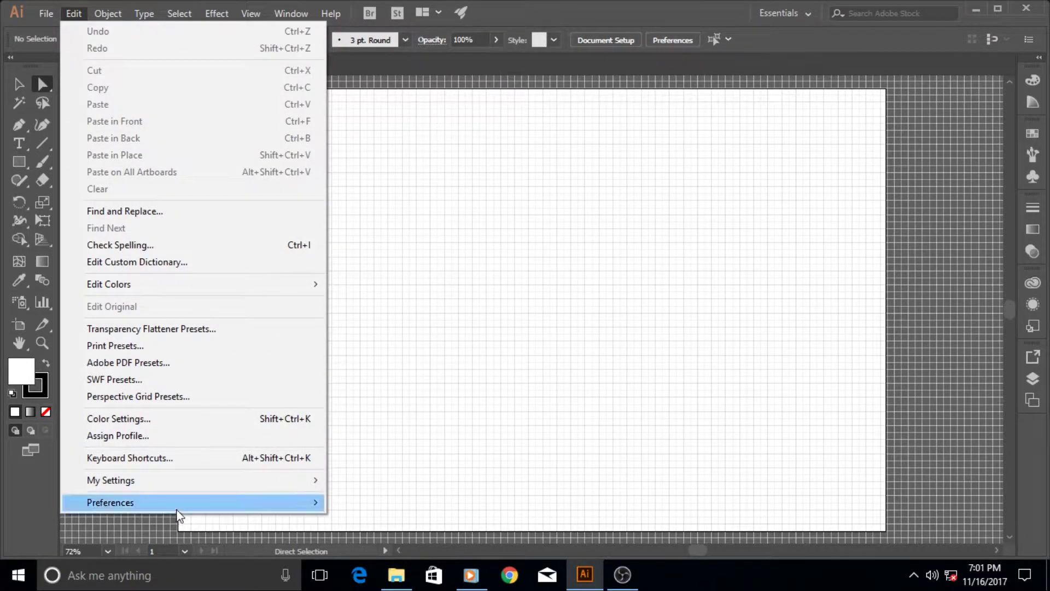
{"action": "mouse_move", "coordinate": [180, 513]}
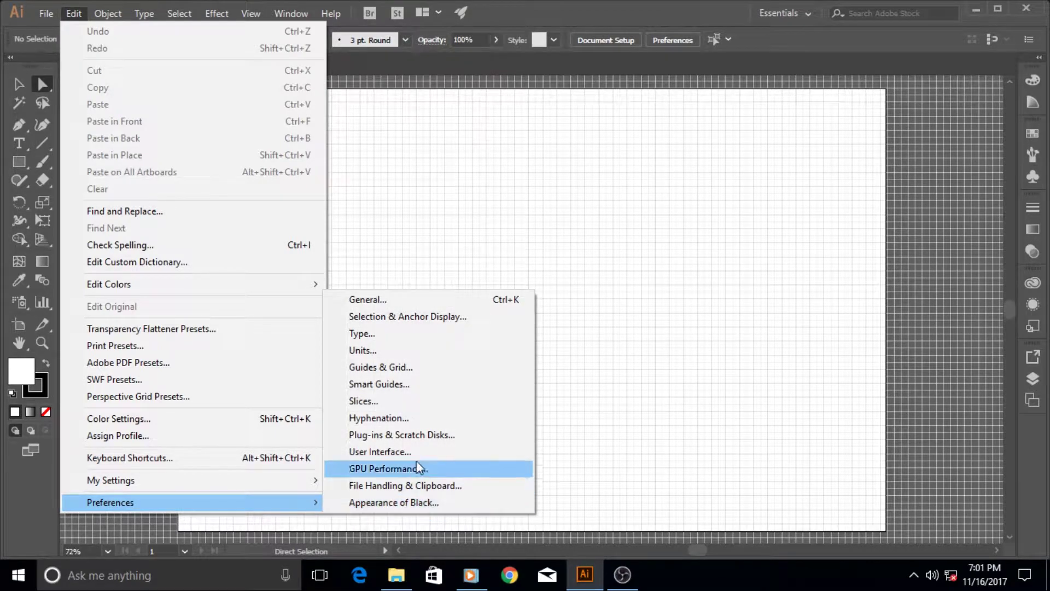
{"action": "left_click", "coordinate": [371, 366]}
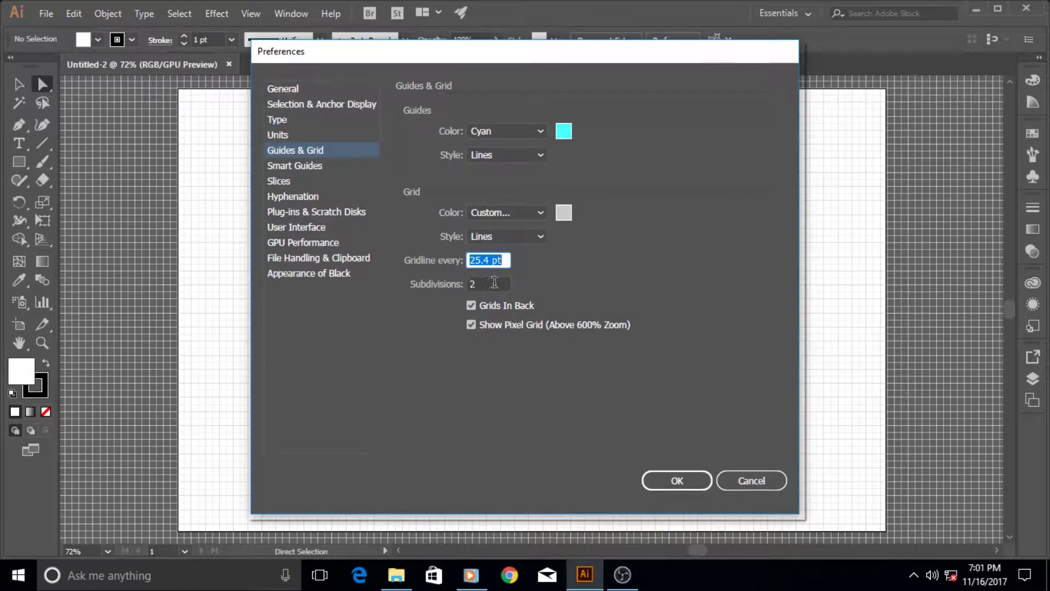
{"action": "left_click", "coordinate": [564, 217]}
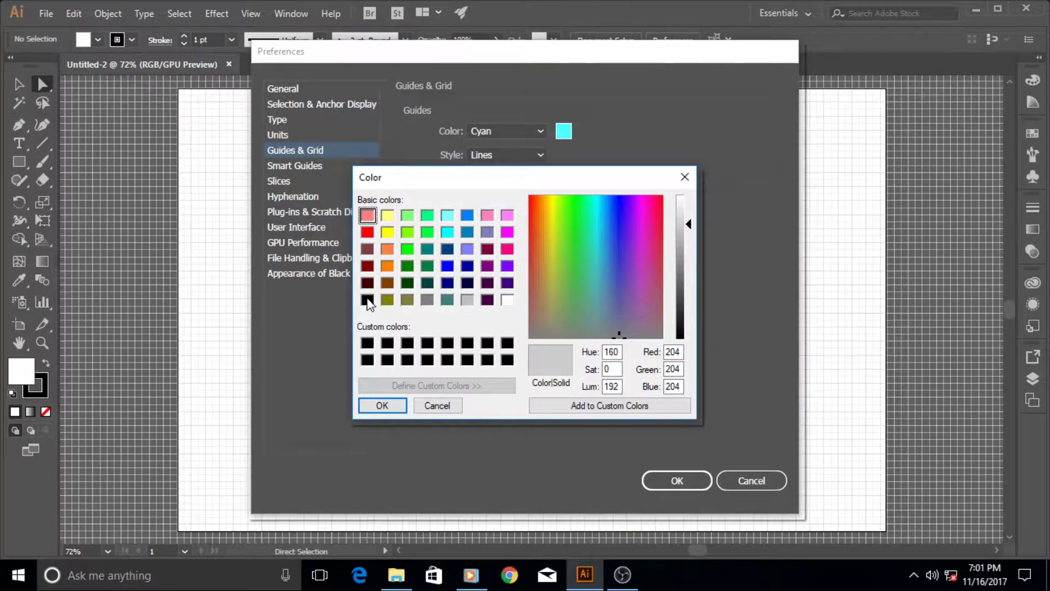
{"action": "left_click", "coordinate": [368, 300]}
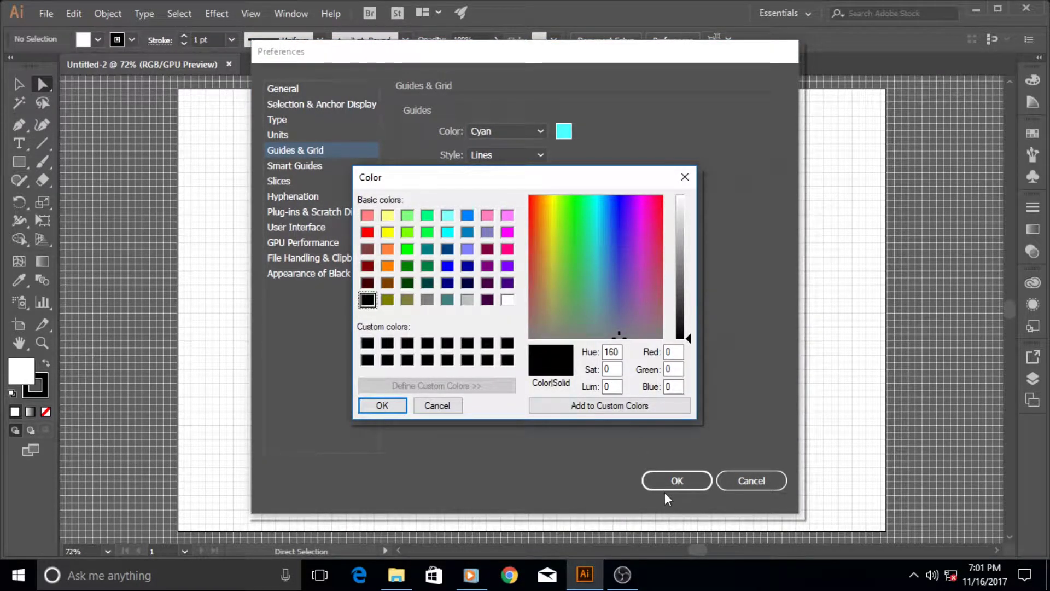
{"action": "left_click", "coordinate": [383, 407]}
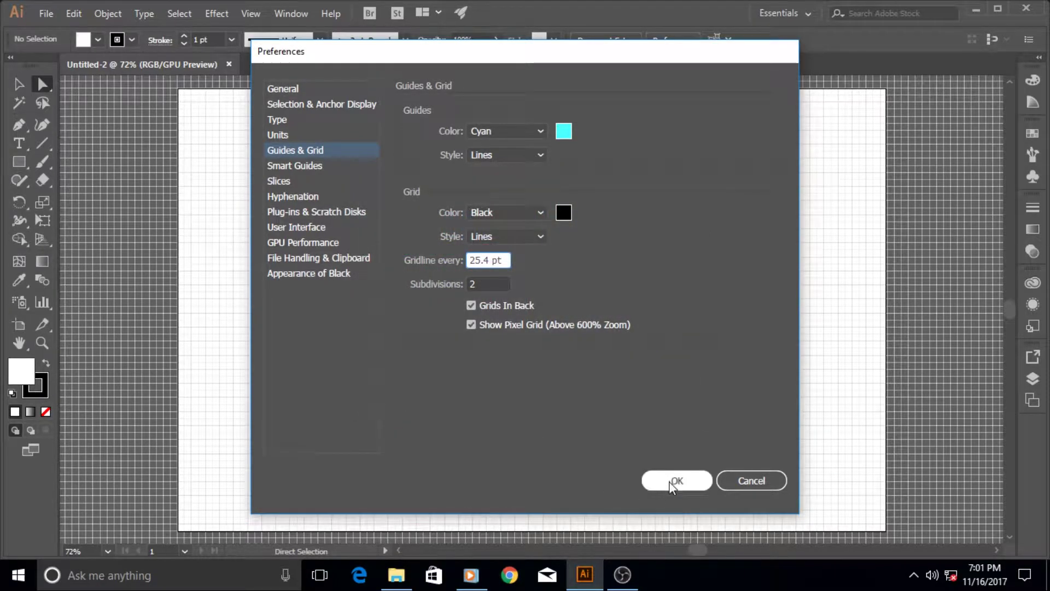
{"action": "left_click", "coordinate": [672, 482]}
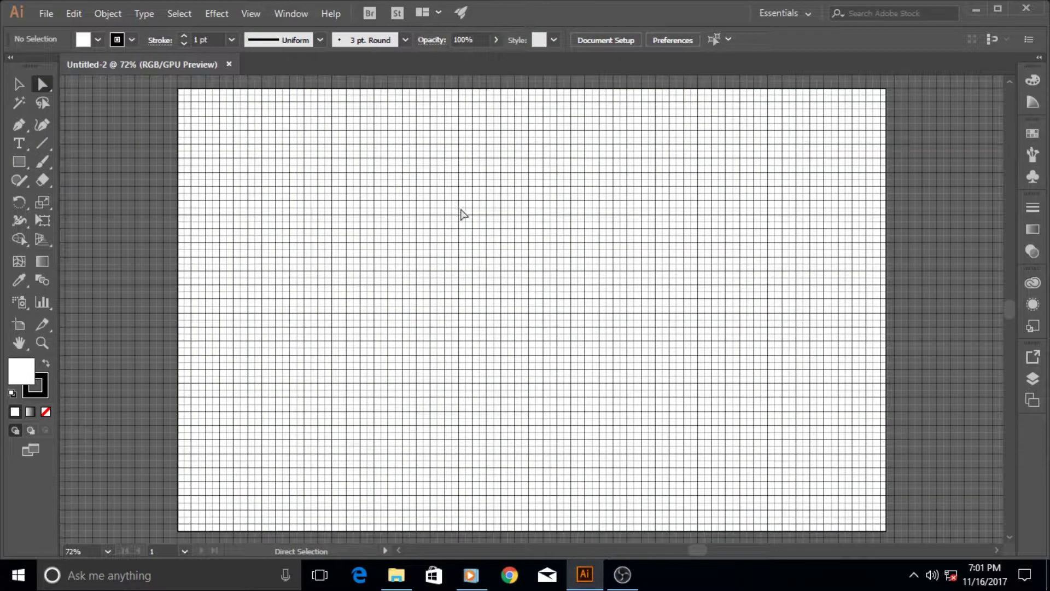
{"action": "key", "text": "ctrl"}
{"action": "key", "text": "ctrl"}
- Set the grid color in the Guides & Grid preferences to light gray, RGB 192, 192, 192, and apply it
{"action": "left_click", "coordinate": [74, 13]}
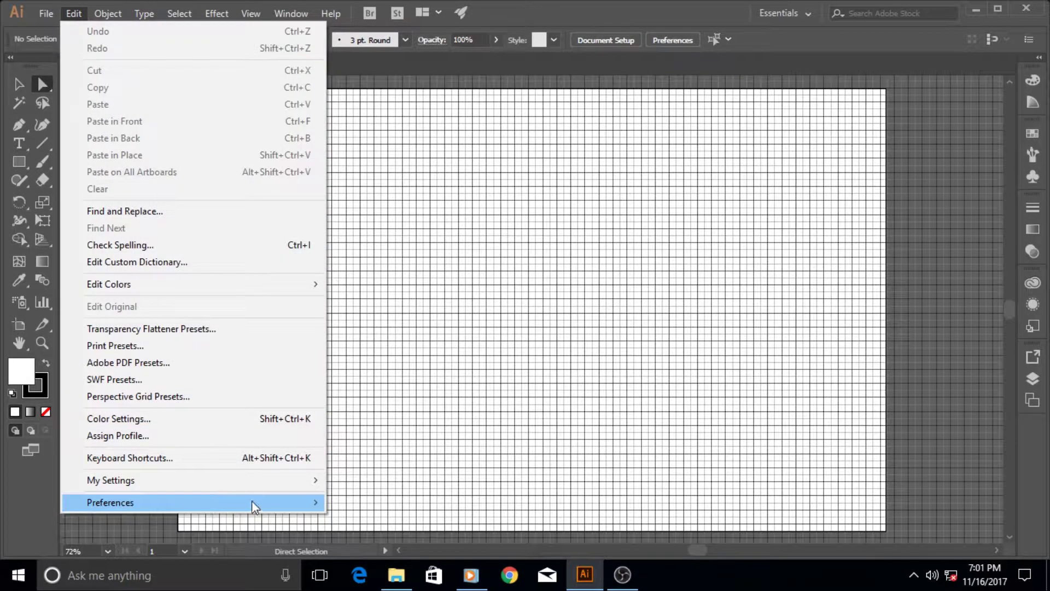
{"action": "mouse_move", "coordinate": [252, 502]}
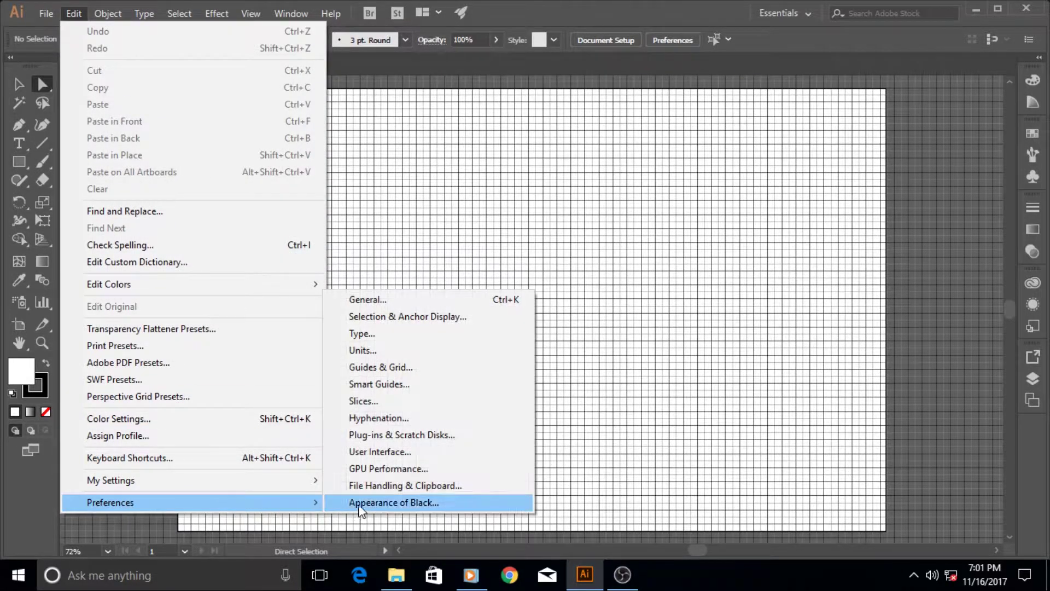
{"action": "left_click", "coordinate": [374, 367]}
{"action": "left_click", "coordinate": [564, 212]}
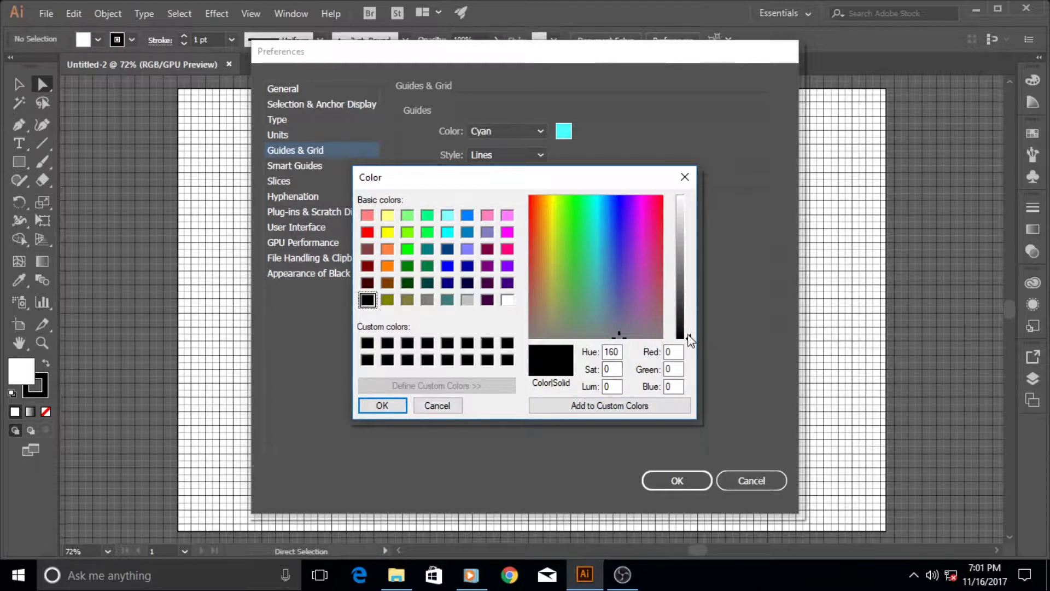
{"action": "left_click_drag", "start_coordinate": [688, 338], "coordinate": [688, 201]}
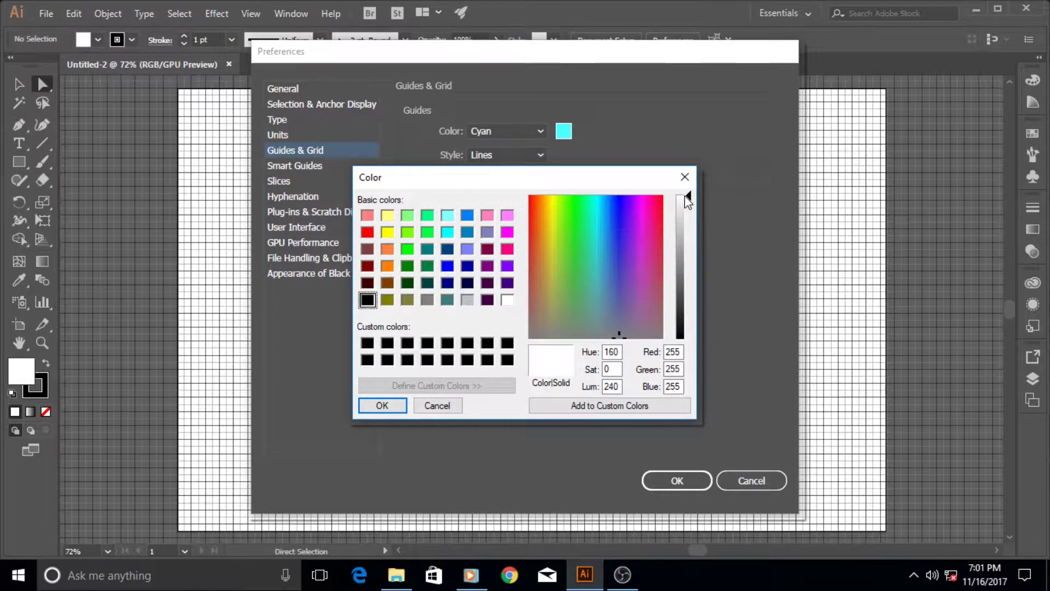
{"action": "left_click", "coordinate": [395, 405]}
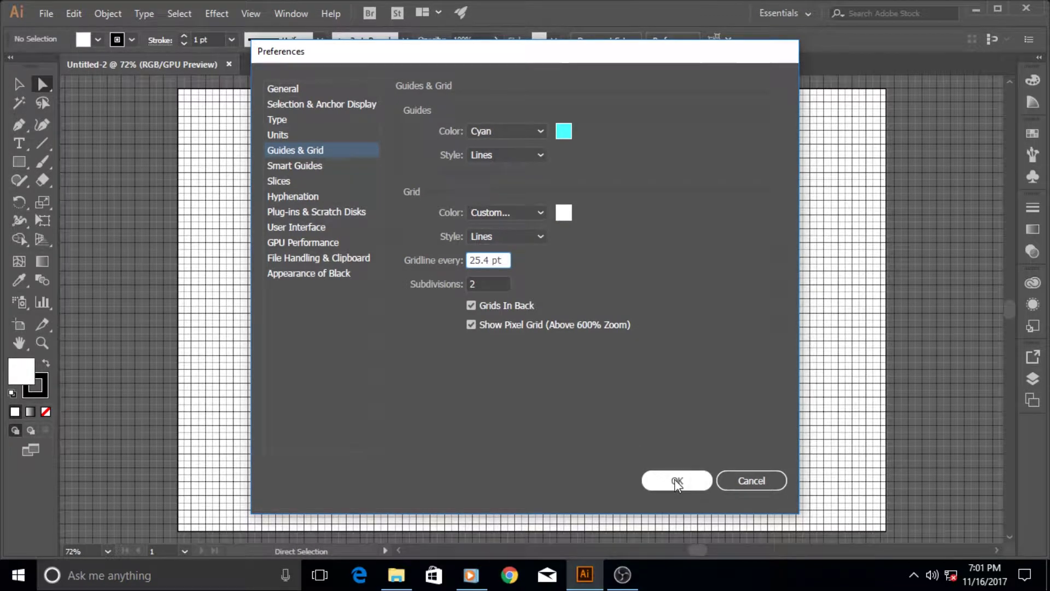
{"action": "left_click", "coordinate": [563, 213]}
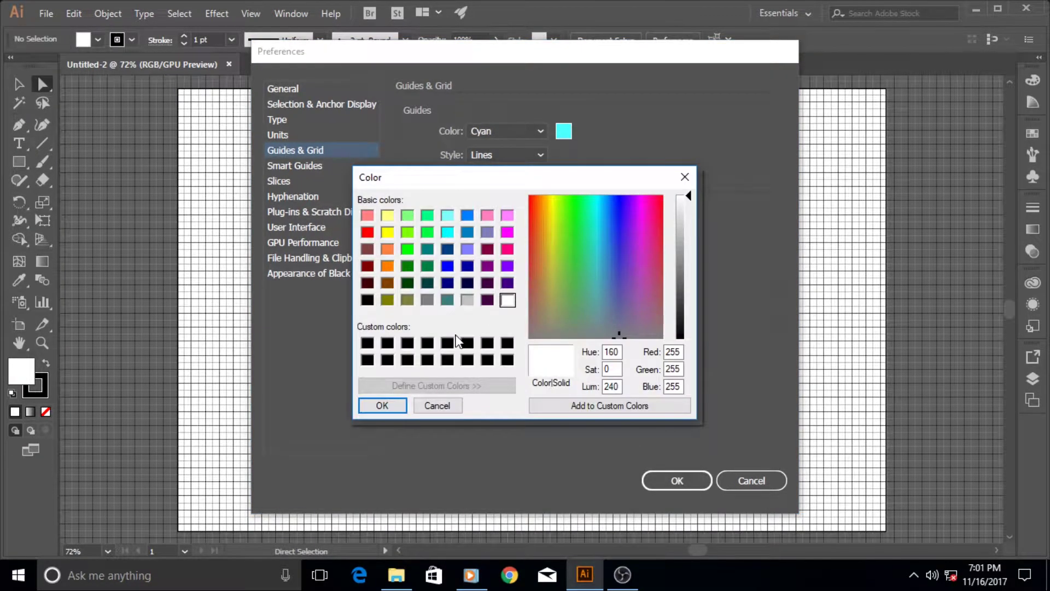
{"action": "left_click", "coordinate": [467, 300]}
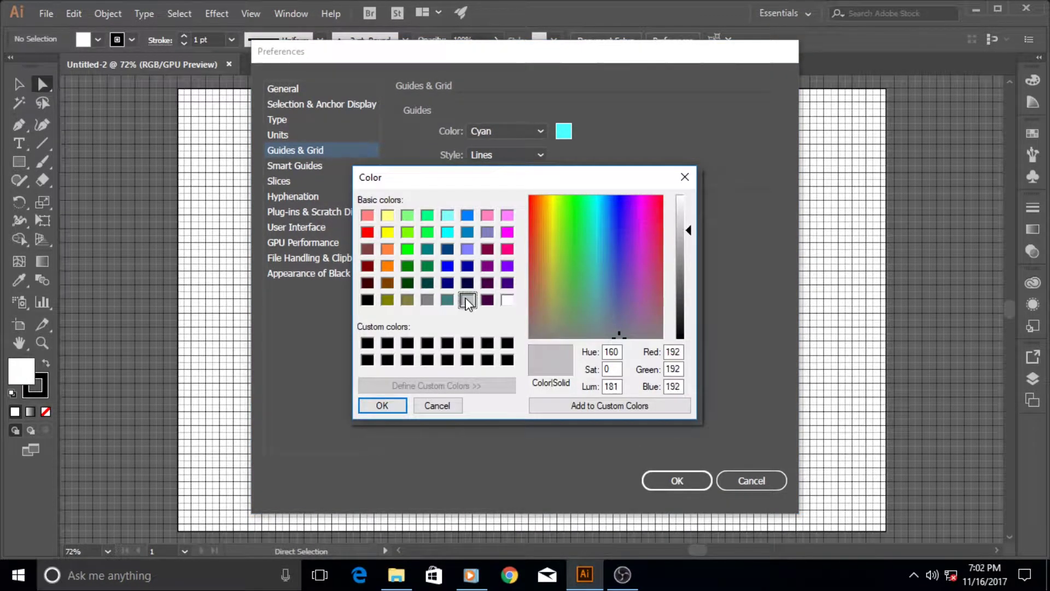
{"action": "left_click", "coordinate": [384, 405]}
{"action": "left_click", "coordinate": [675, 481]}
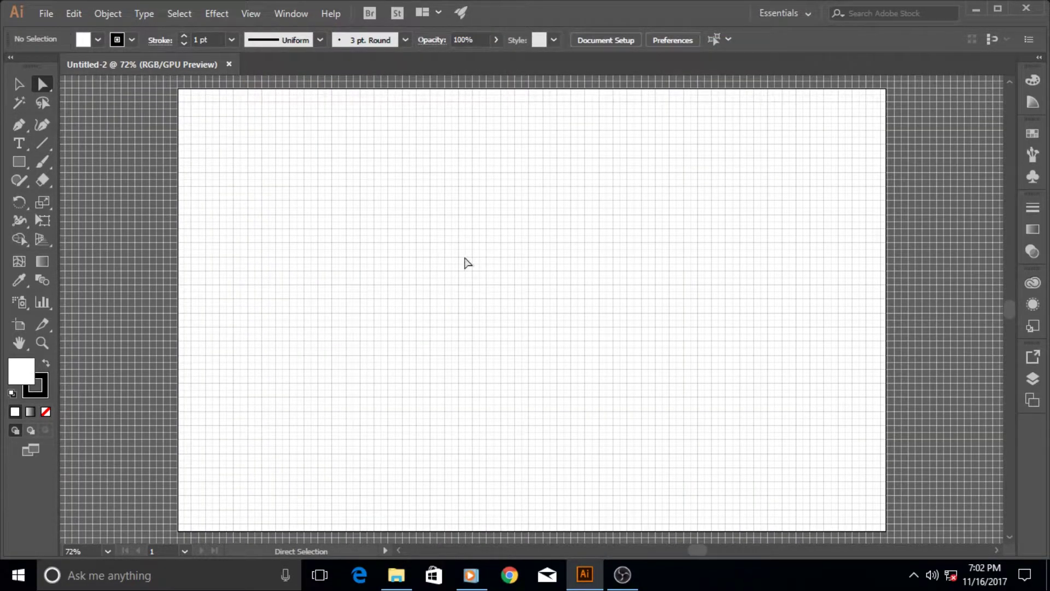
- Draw a closed square with the Pen tool, two major grid cells wide and high, with its corners on grid intersections
{"action": "key", "text": "ctrl+space"}
{"action": "left_click_drag", "start_coordinate": [272, 177], "coordinate": [611, 190]}
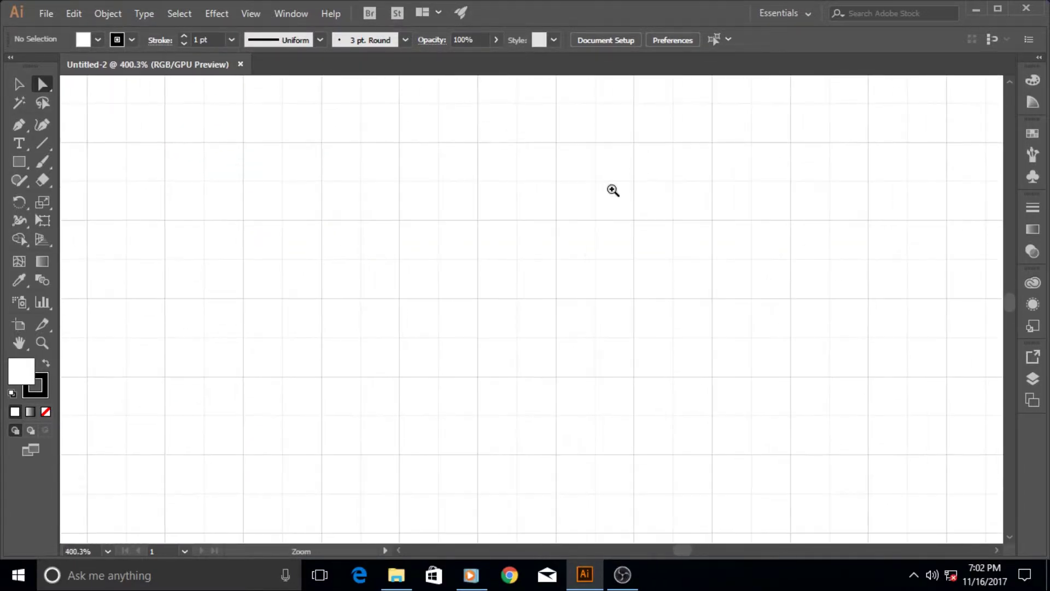
{"action": "left_click_drag", "start_coordinate": [388, 176], "coordinate": [519, 188]}
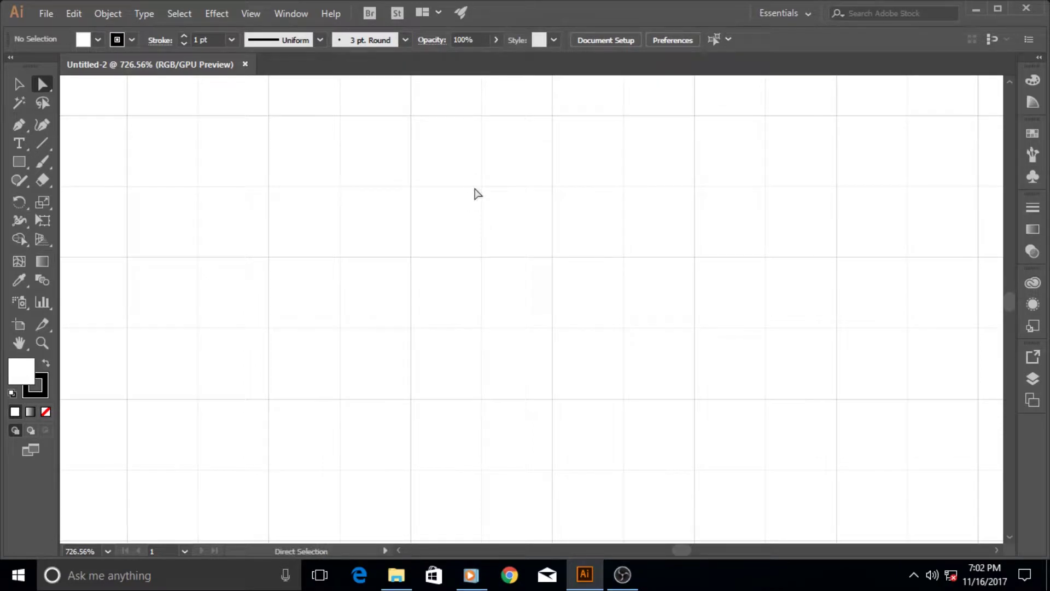
{"action": "left_click_drag", "start_coordinate": [398, 181], "coordinate": [417, 205]}
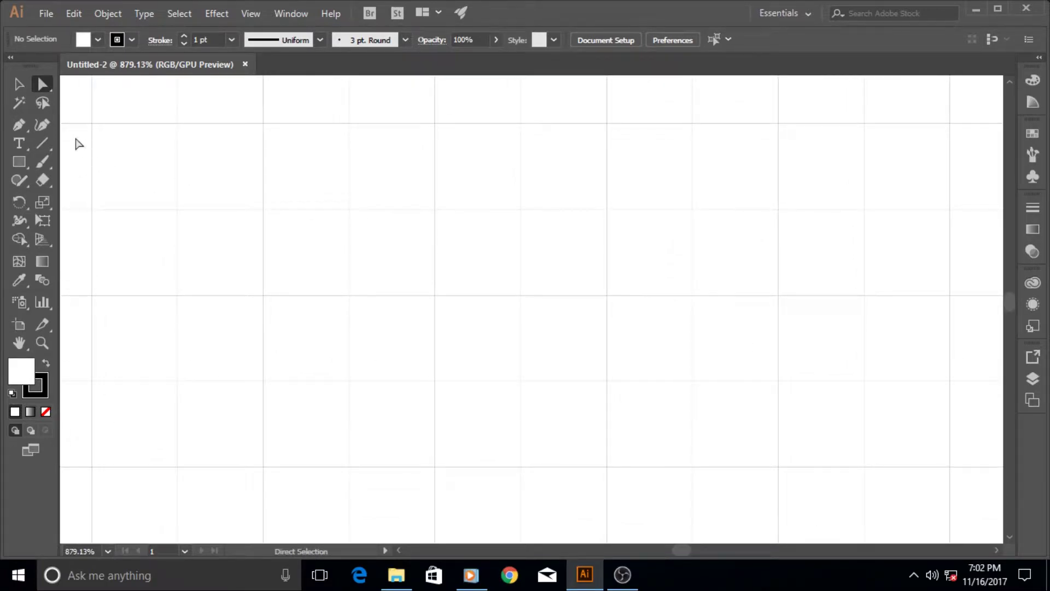
{"action": "left_click", "coordinate": [22, 125]}
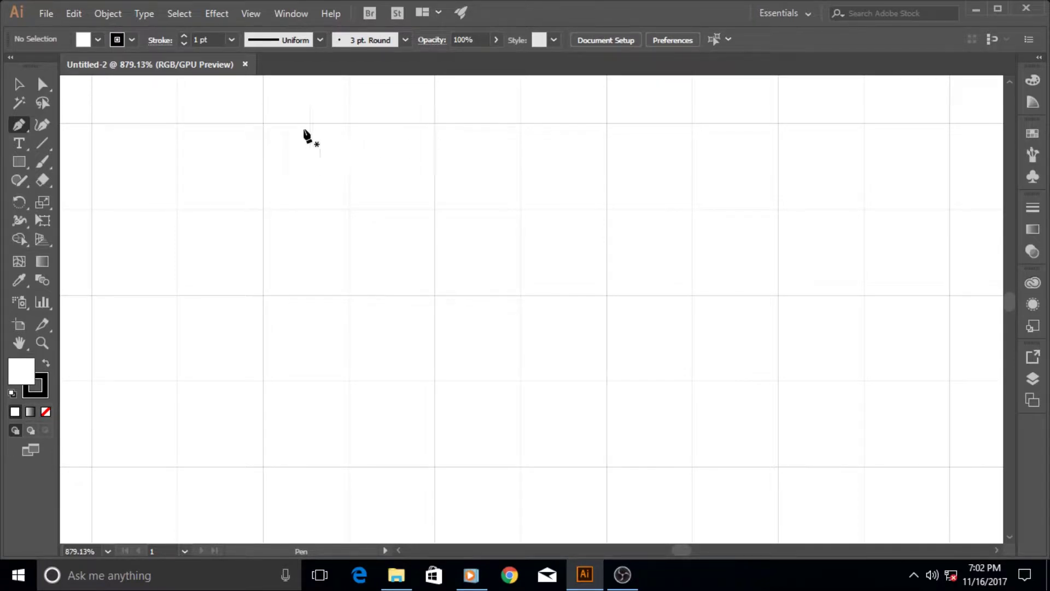
{"action": "left_click", "coordinate": [264, 124]}
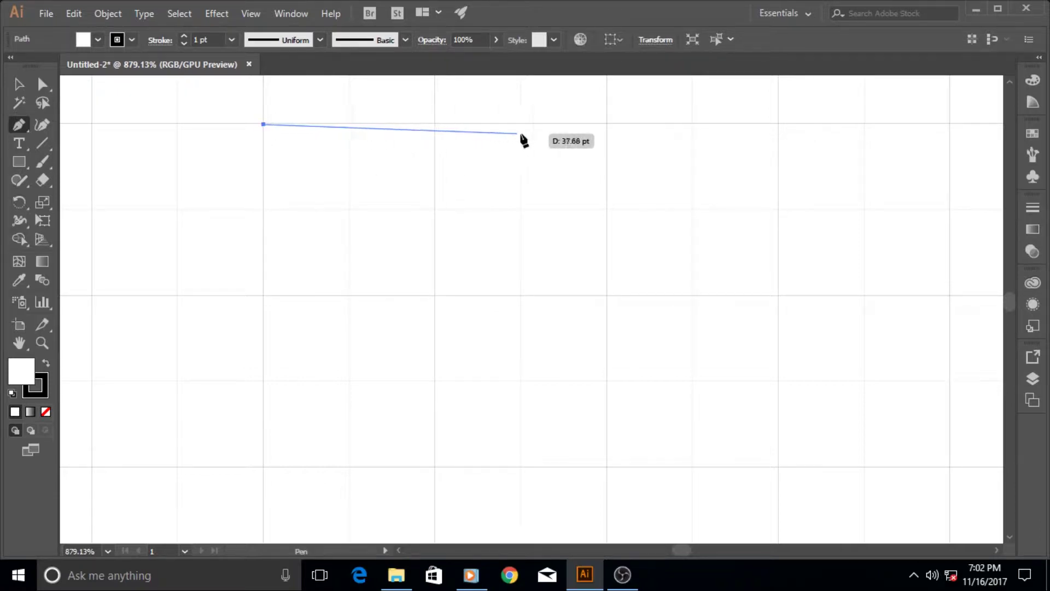
{"action": "left_click", "coordinate": [607, 124]}
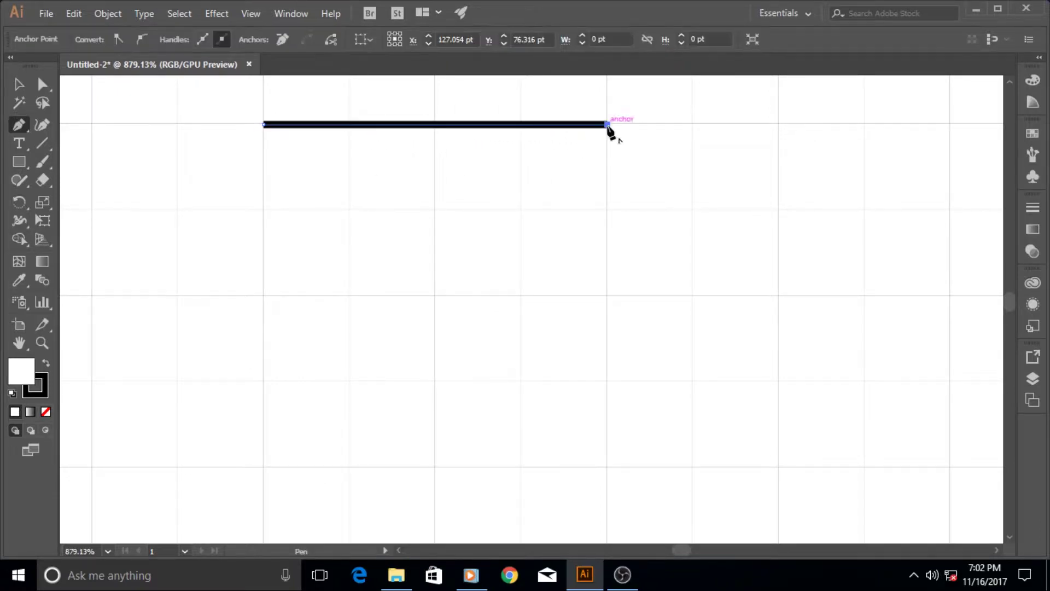
{"action": "left_click", "coordinate": [607, 466]}
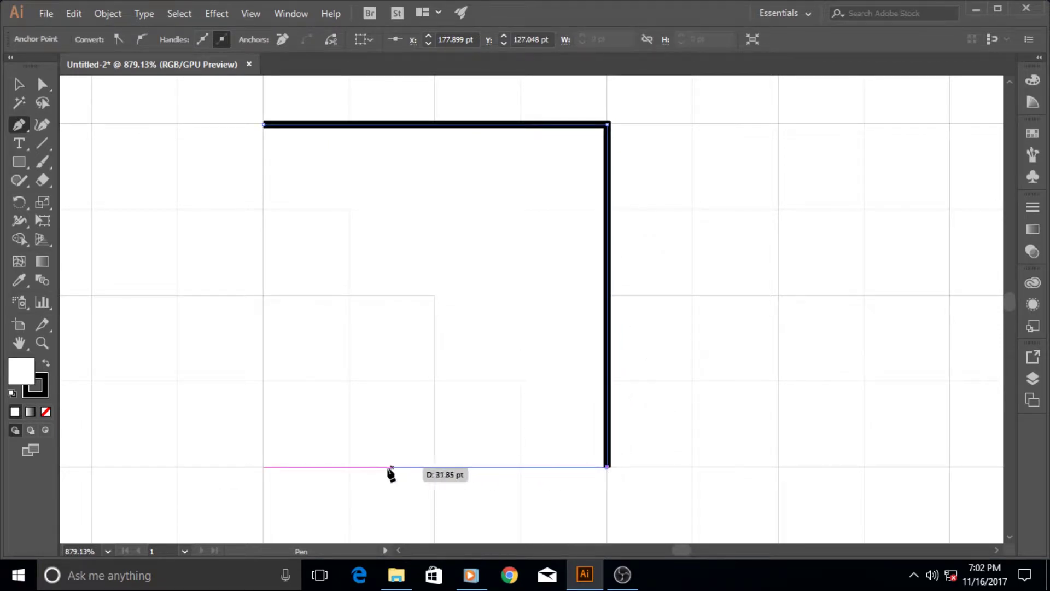
{"action": "left_click", "coordinate": [263, 467]}
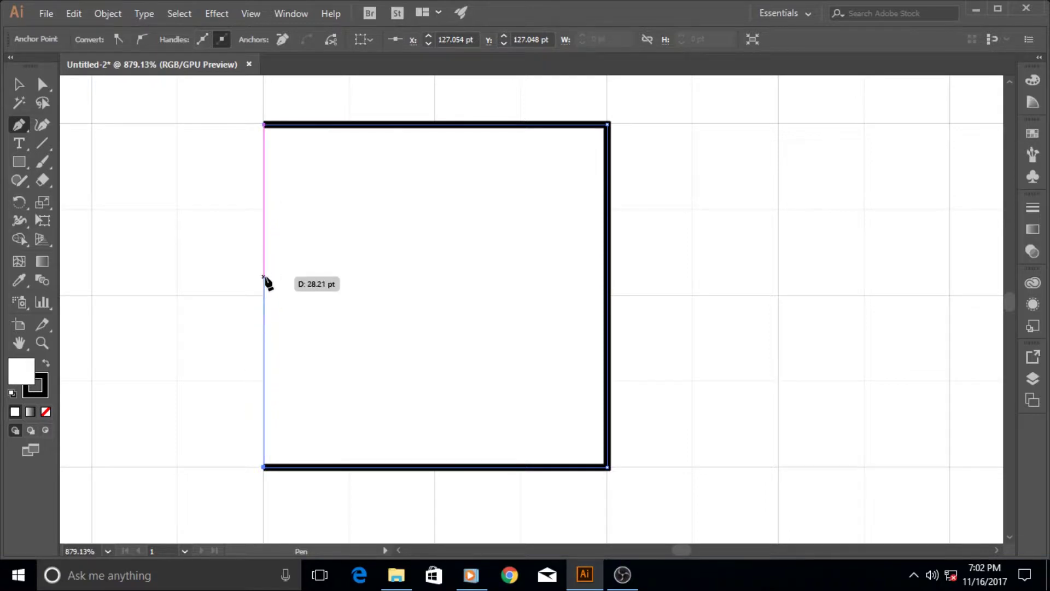
{"action": "left_click", "coordinate": [264, 125]}
{"action": "left_click", "coordinate": [258, 17]}
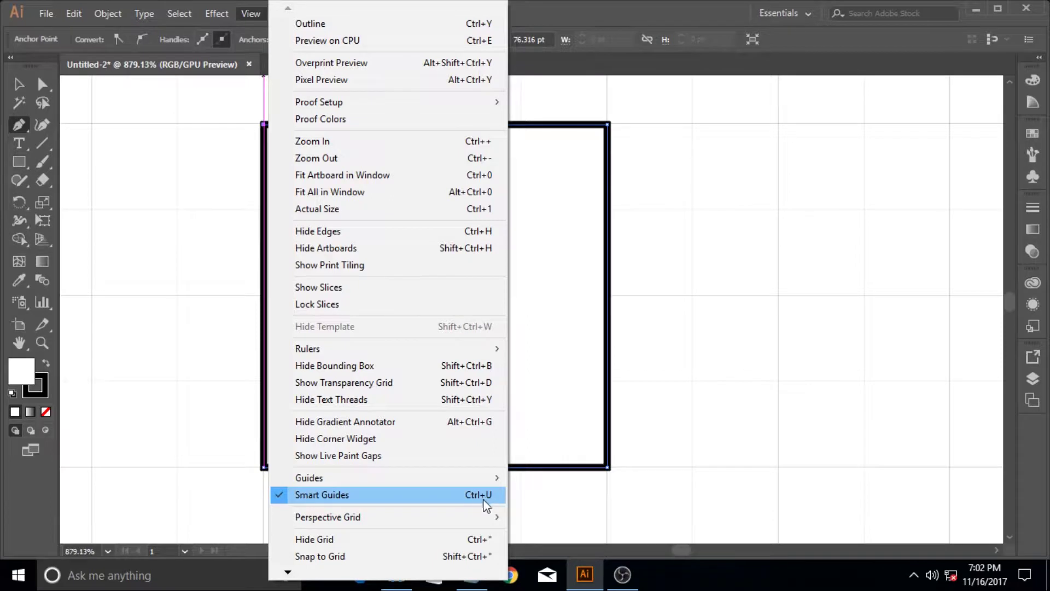
{"action": "left_click", "coordinate": [527, 16]}
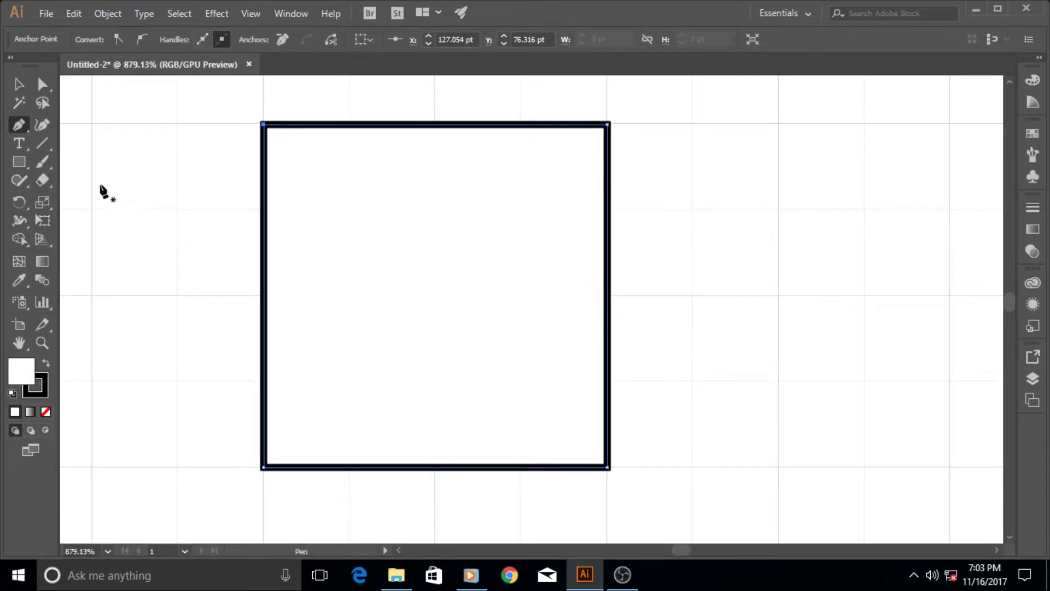
{"action": "left_click_drag", "start_coordinate": [28, 166], "coordinate": [20, 126]}
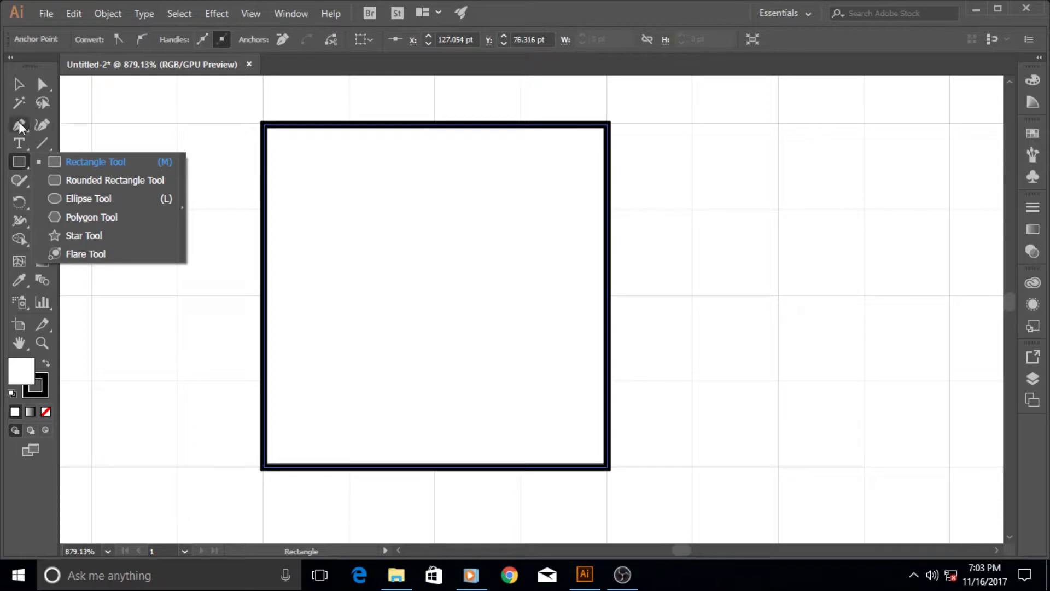
{"action": "left_click", "coordinate": [19, 125]}
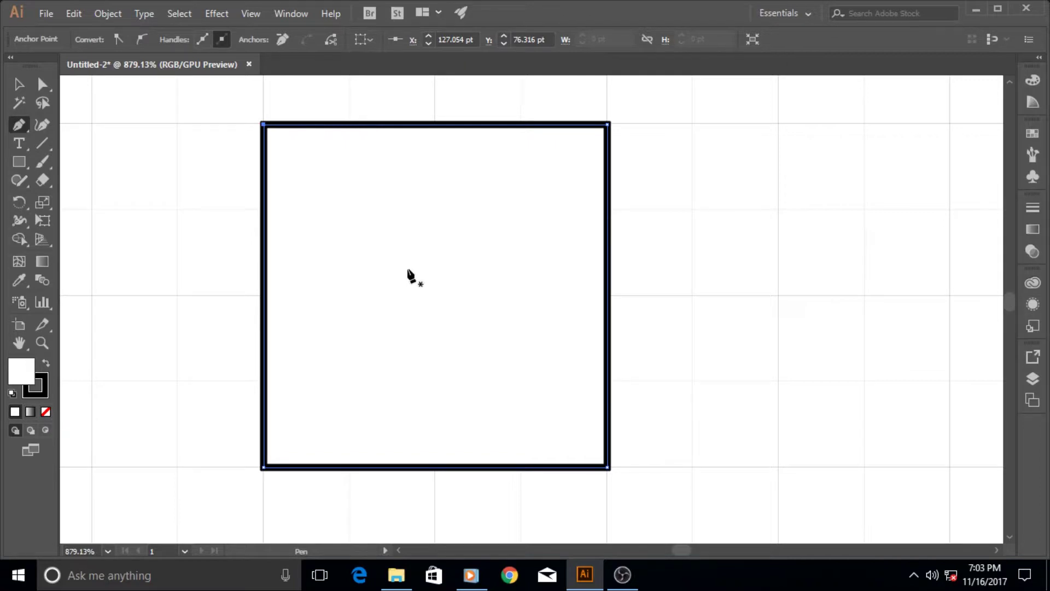
- Undo every segment of the square, including its first anchor point, to leave the artboard empty
{"action": "key", "text": "ctrl+z"}
{"action": "key", "text": "ctrl+z"}
{"action": "key", "text": "ctrl+z"}
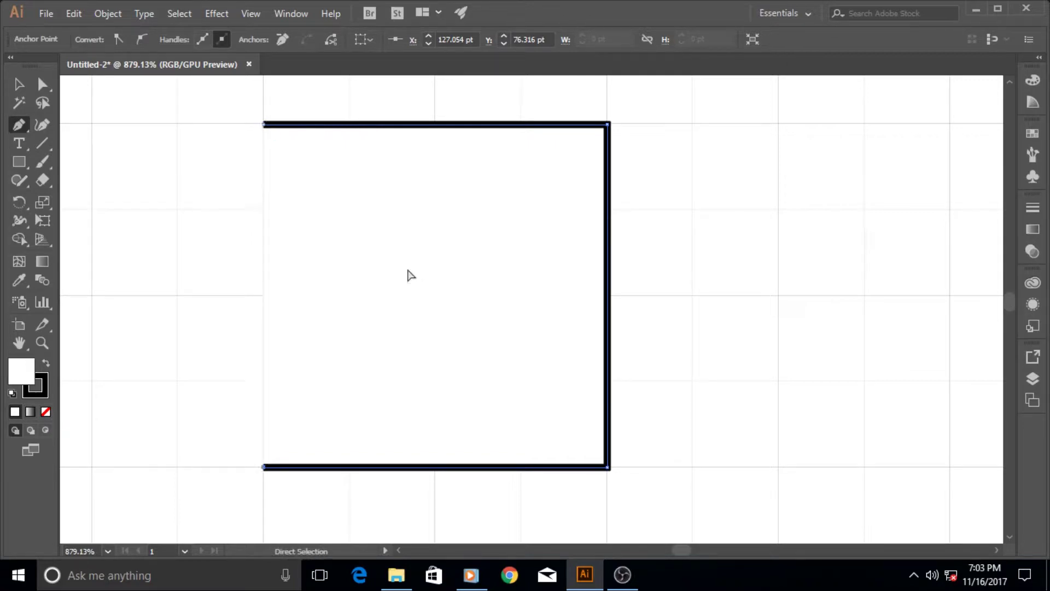
{"action": "key", "text": "ctrl+z"}
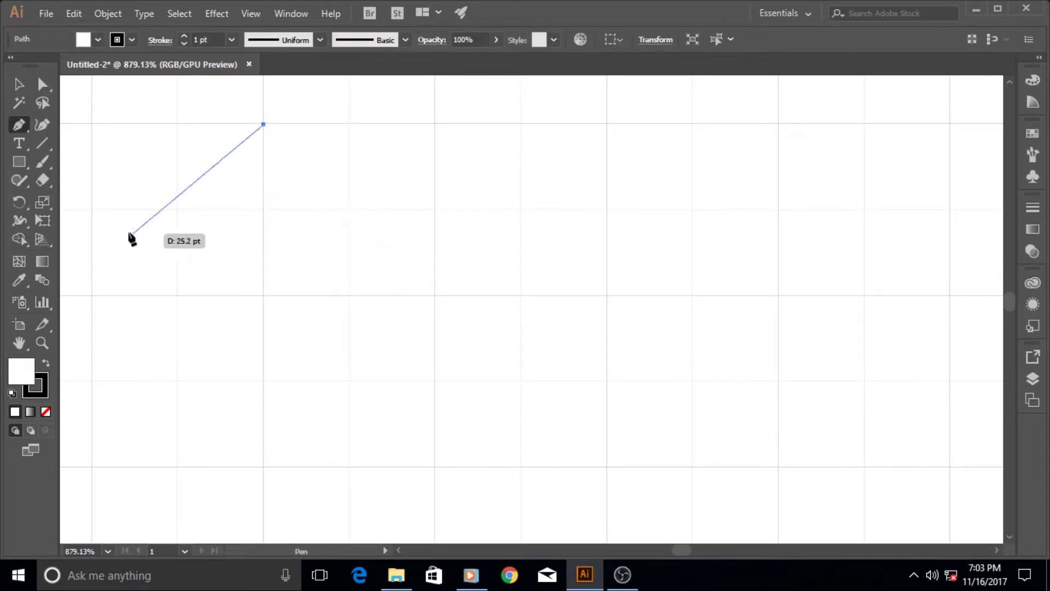
{"action": "key", "text": "ctrl+z"}
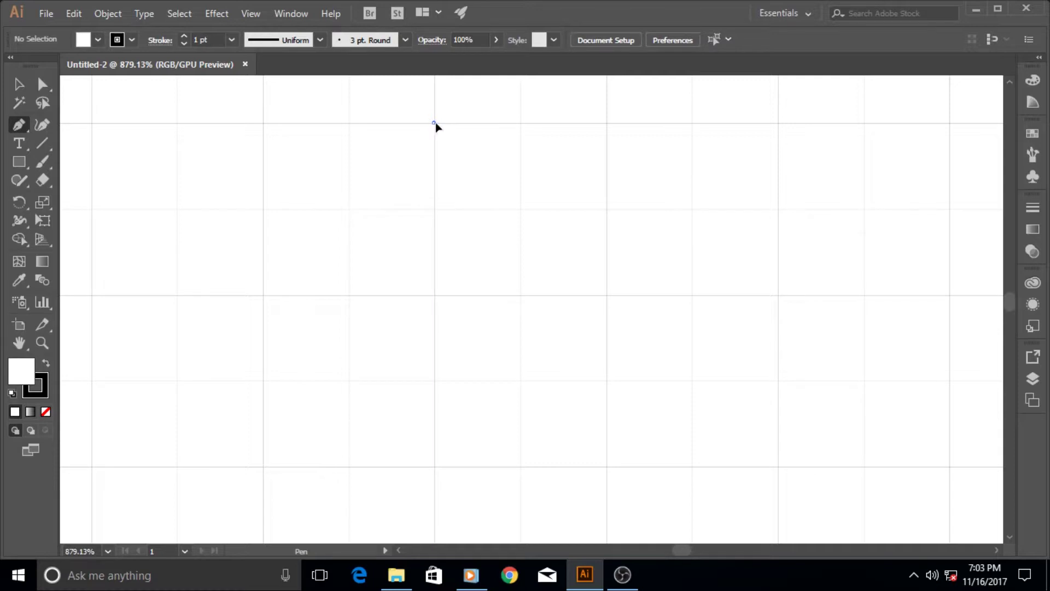
- Draw a quarter-circle arc with the Pen tool, one major grid cell in radius, curving clockwise between grid intersections with handles slightly over half a cell long
{"action": "left_click_drag", "start_coordinate": [434, 123], "coordinate": [532, 123]}
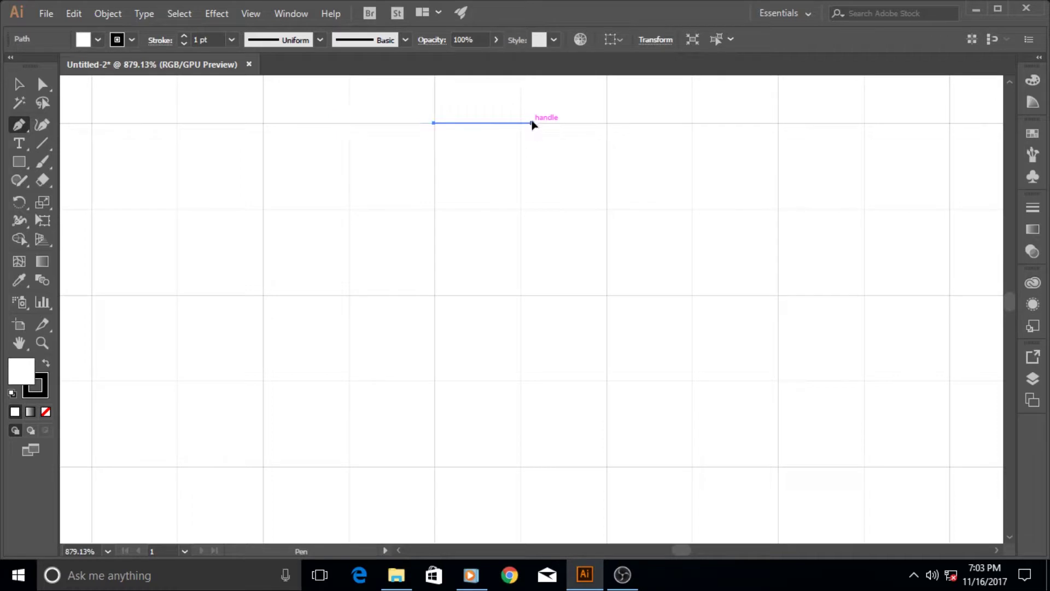
{"action": "left_click_drag", "start_coordinate": [532, 122], "coordinate": [532, 145]}
{"action": "key", "text": "ctrl+z"}
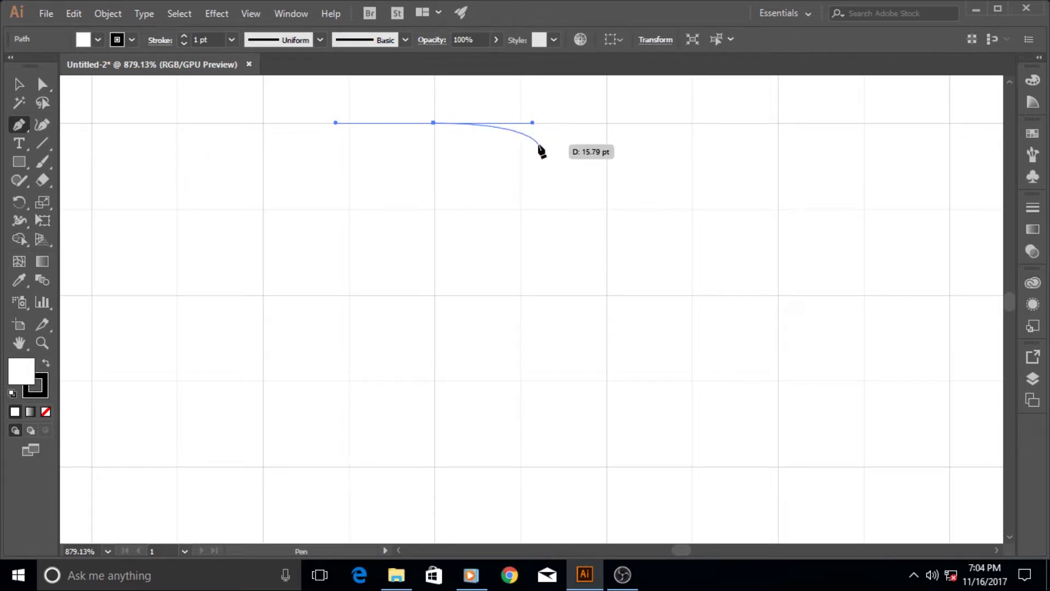
{"action": "left_click_drag", "start_coordinate": [537, 145], "coordinate": [537, 129]}
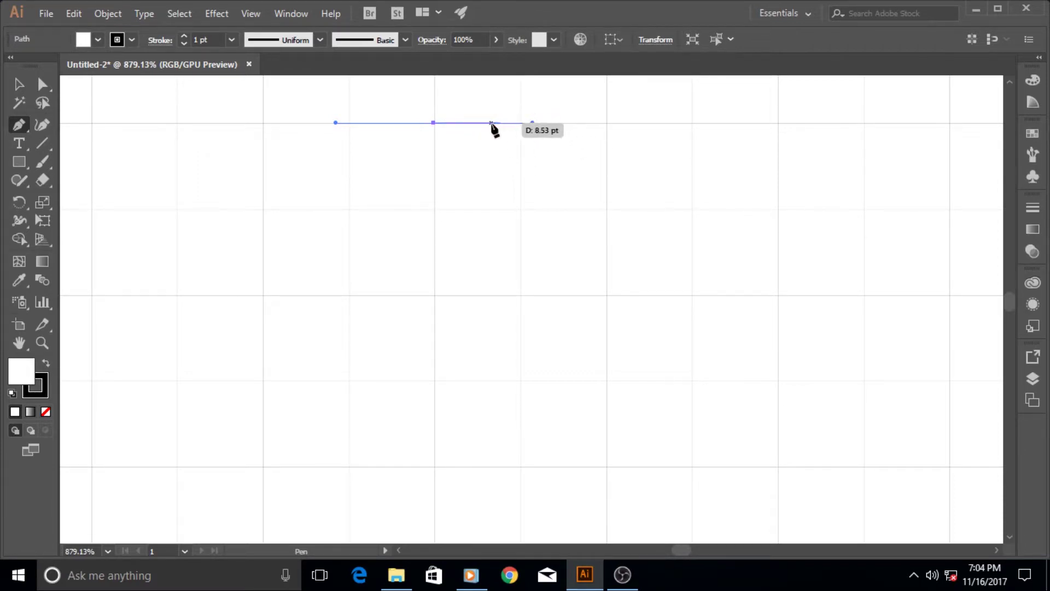
{"action": "left_click", "coordinate": [605, 122]}
{"action": "left_click_drag", "start_coordinate": [605, 123], "coordinate": [534, 125]}
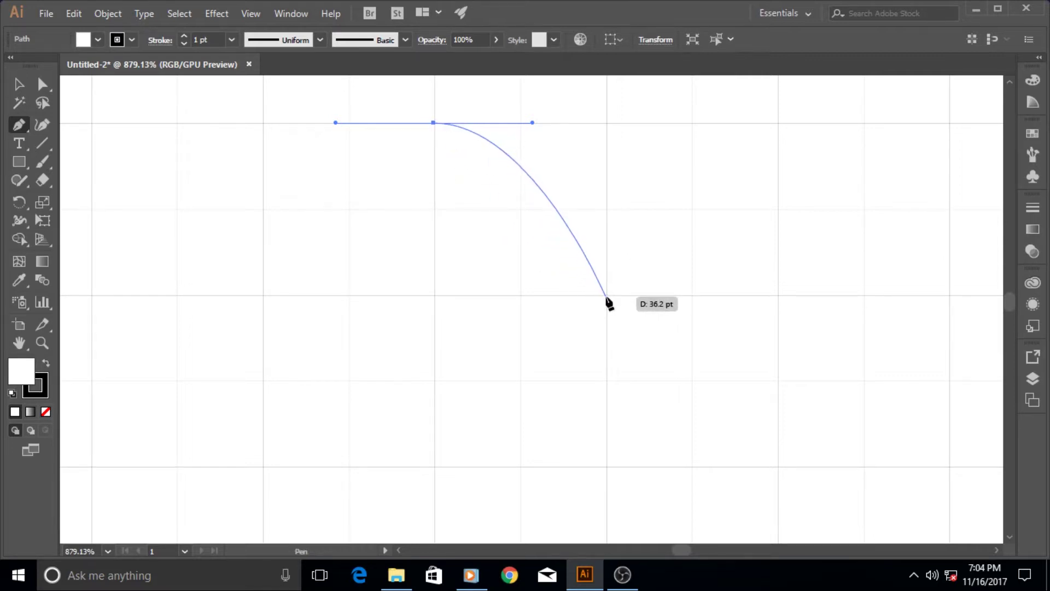
{"action": "left_click_drag", "start_coordinate": [607, 294], "coordinate": [606, 393]}
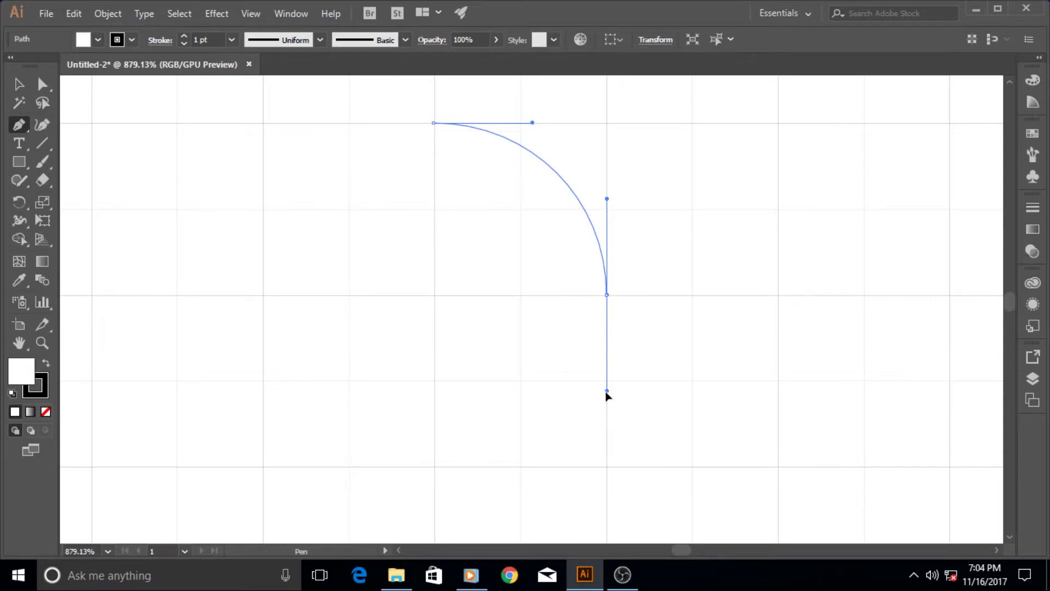
{"action": "left_click_drag", "start_coordinate": [607, 394], "coordinate": [606, 391]}
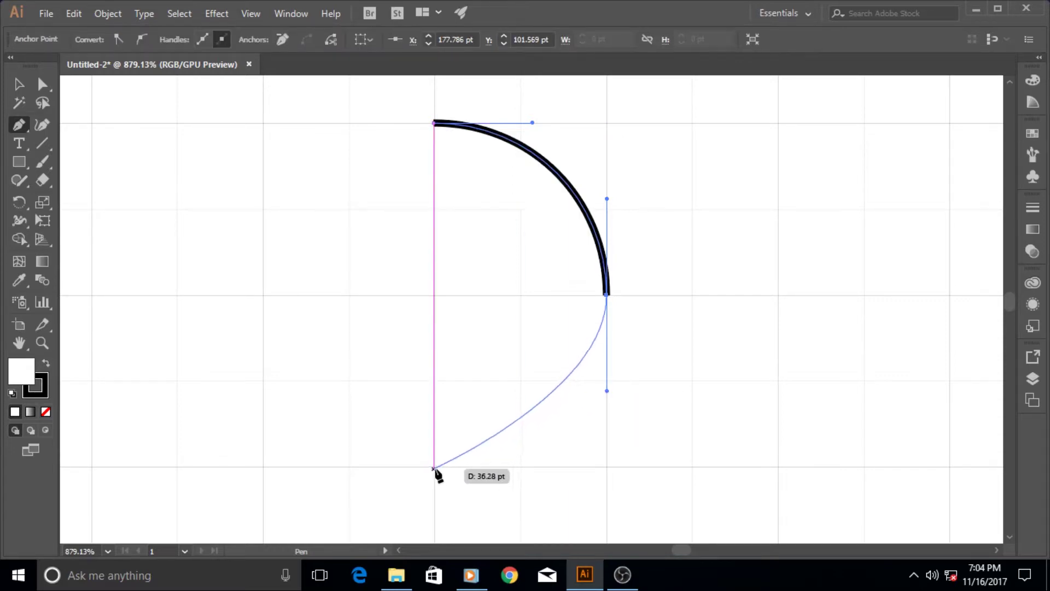
- Complete the circle clockwise with smooth anchors on the grid intersections at its bottom and left, closing the path at the starting anchor
{"action": "left_click_drag", "start_coordinate": [434, 468], "coordinate": [328, 469]}
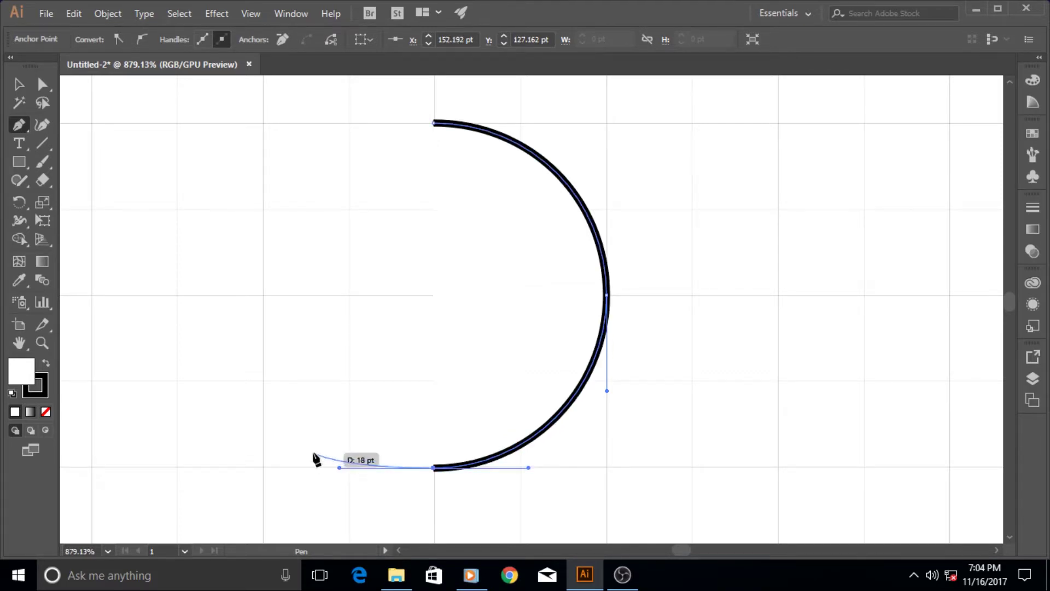
{"action": "left_click_drag", "start_coordinate": [263, 296], "coordinate": [262, 201]}
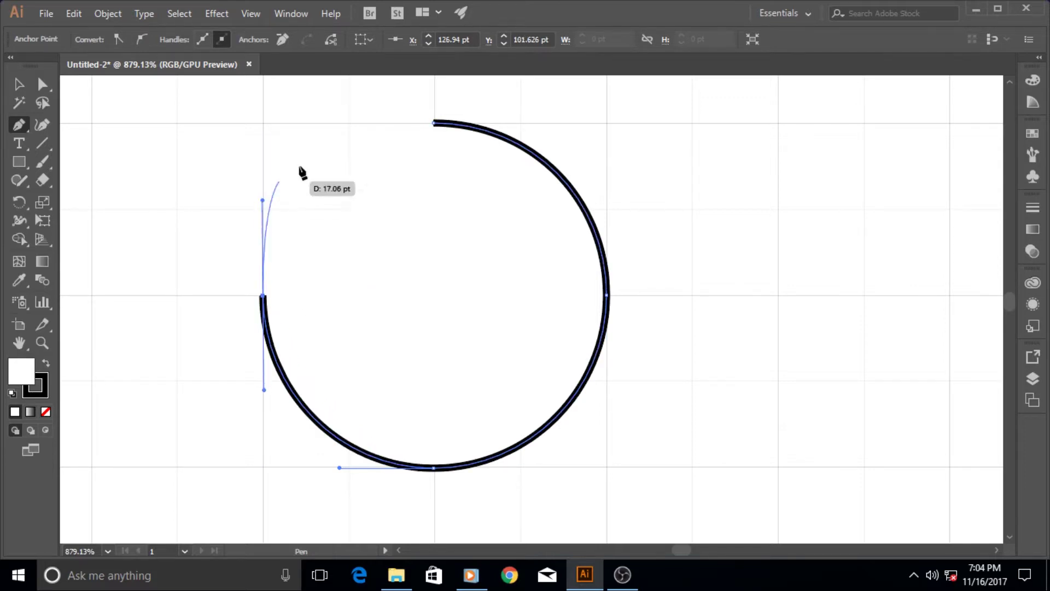
{"action": "left_click", "coordinate": [433, 124]}
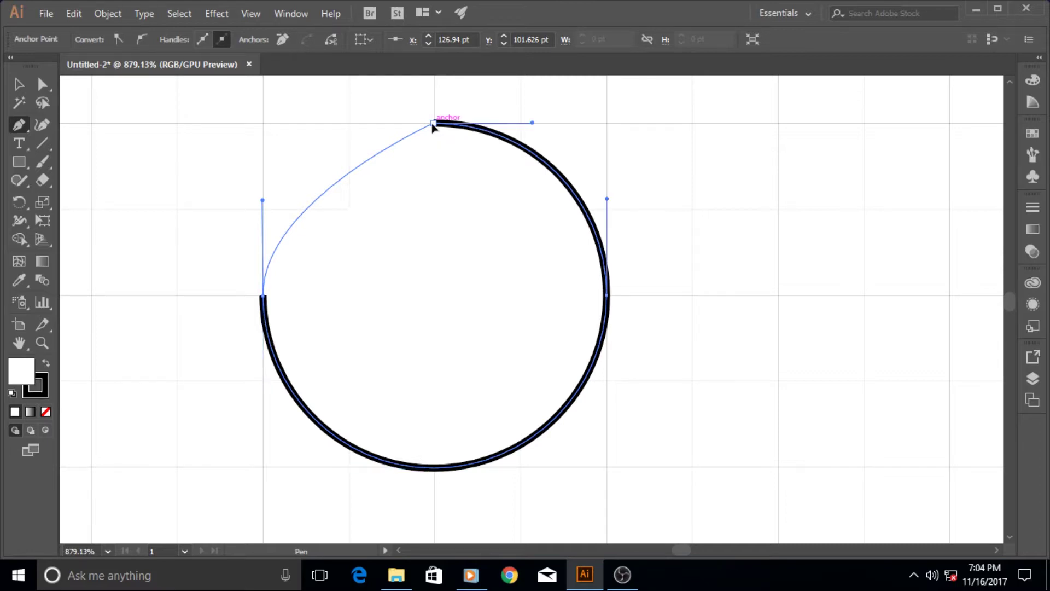
{"action": "left_click_drag", "start_coordinate": [431, 123], "coordinate": [534, 126]}
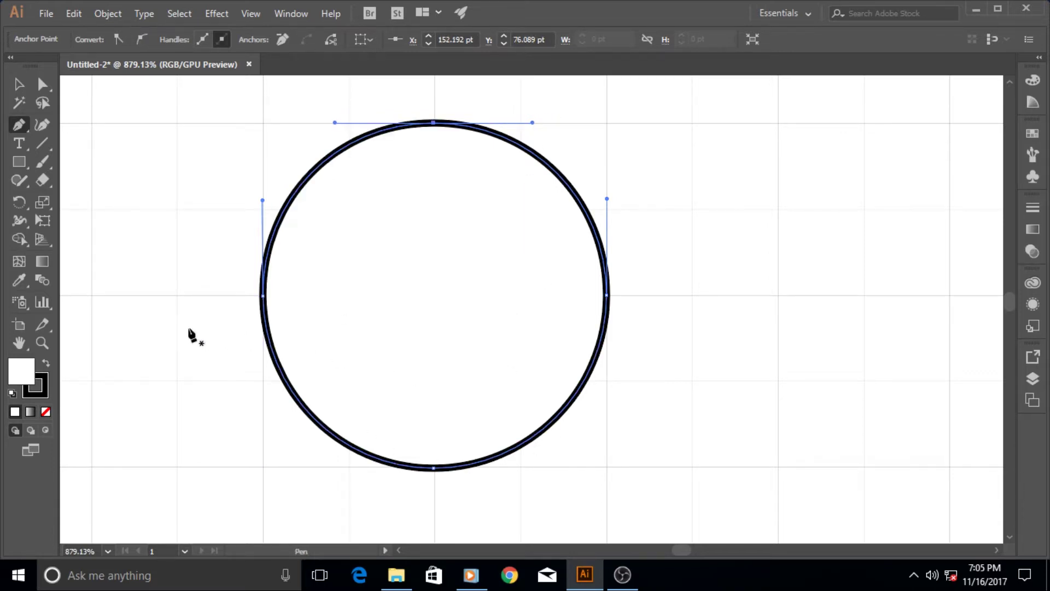
- Fill the circle with bright red, FF0D0D
{"action": "left_click", "coordinate": [19, 84]}
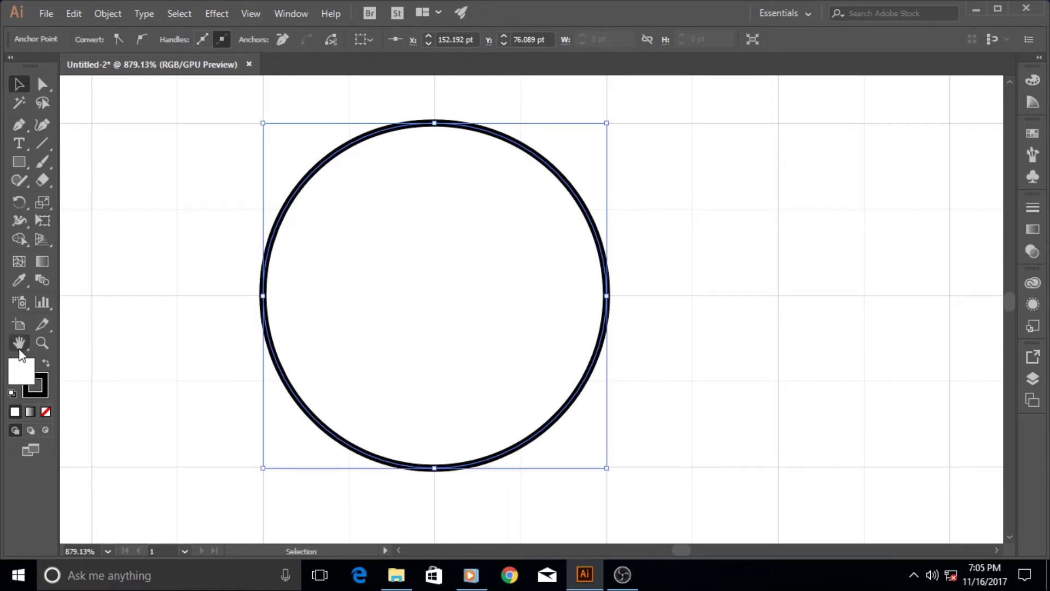
{"action": "double_click", "coordinate": [20, 376]}
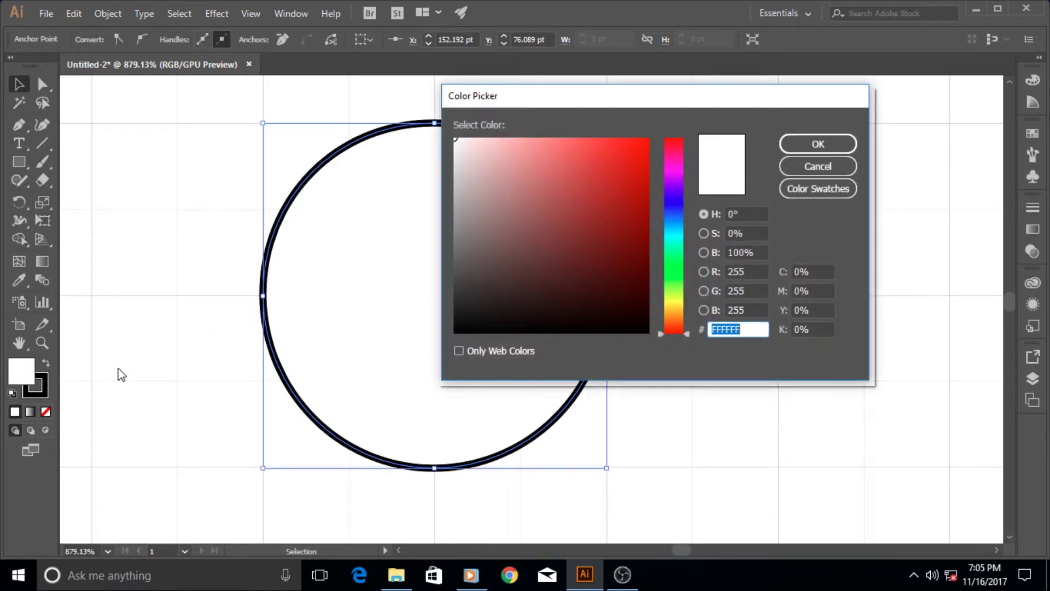
{"action": "mouse_move", "coordinate": [591, 168]}
{"action": "left_mouse_down"}
{"action": "mouse_move", "coordinate": [583, 162]}
{"action": "mouse_move", "coordinate": [639, 140]}
{"action": "left_mouse_up"}
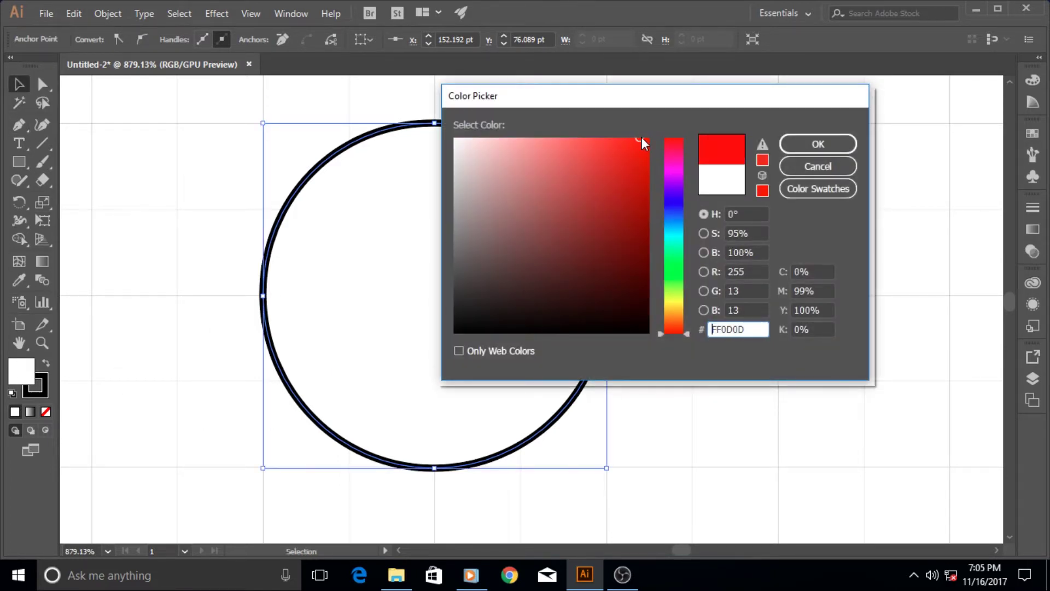
{"action": "left_click", "coordinate": [791, 143]}
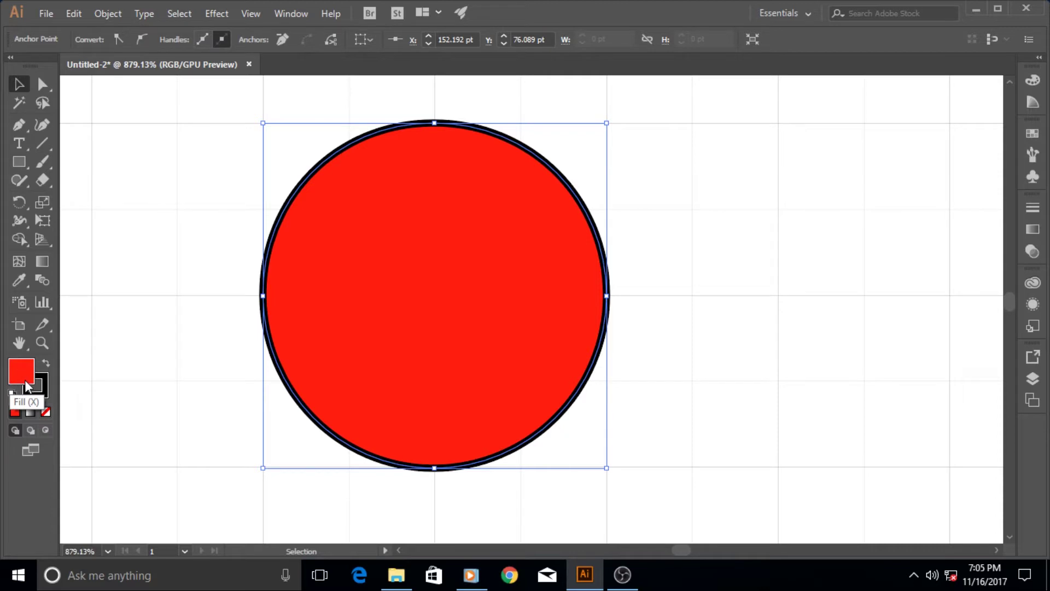
- Set the circle's fill to none, make the stroke color active and select the circle's path
{"action": "left_click", "coordinate": [47, 412]}
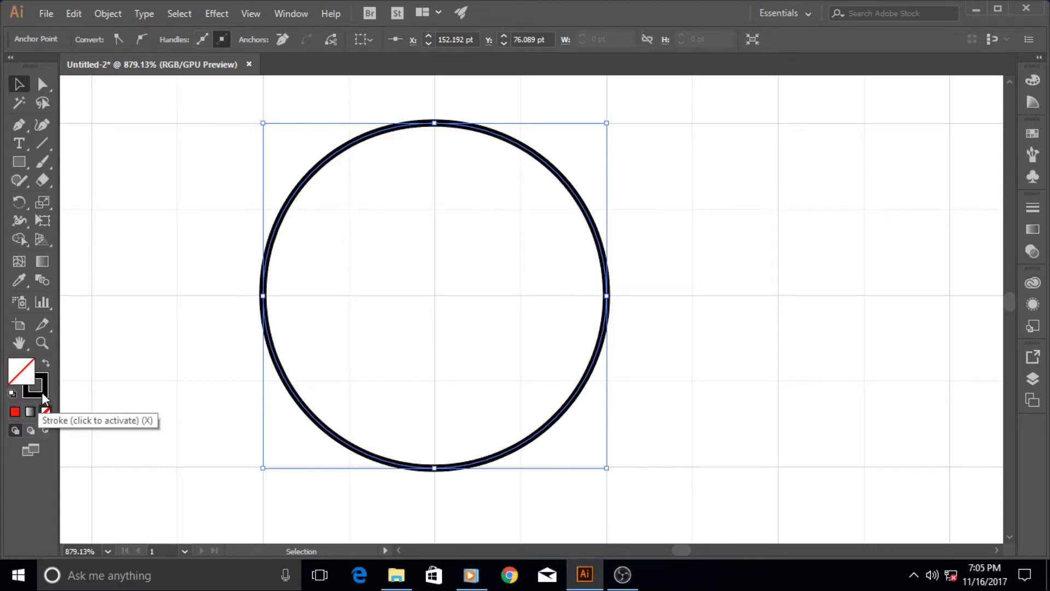
{"action": "left_click", "coordinate": [46, 387]}
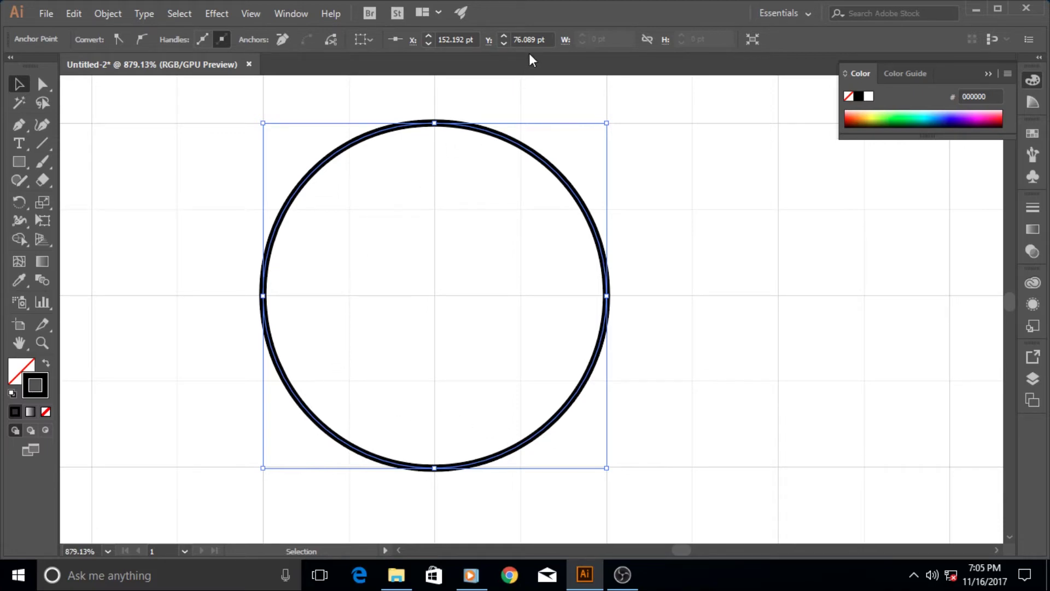
{"action": "left_click", "coordinate": [314, 174]}
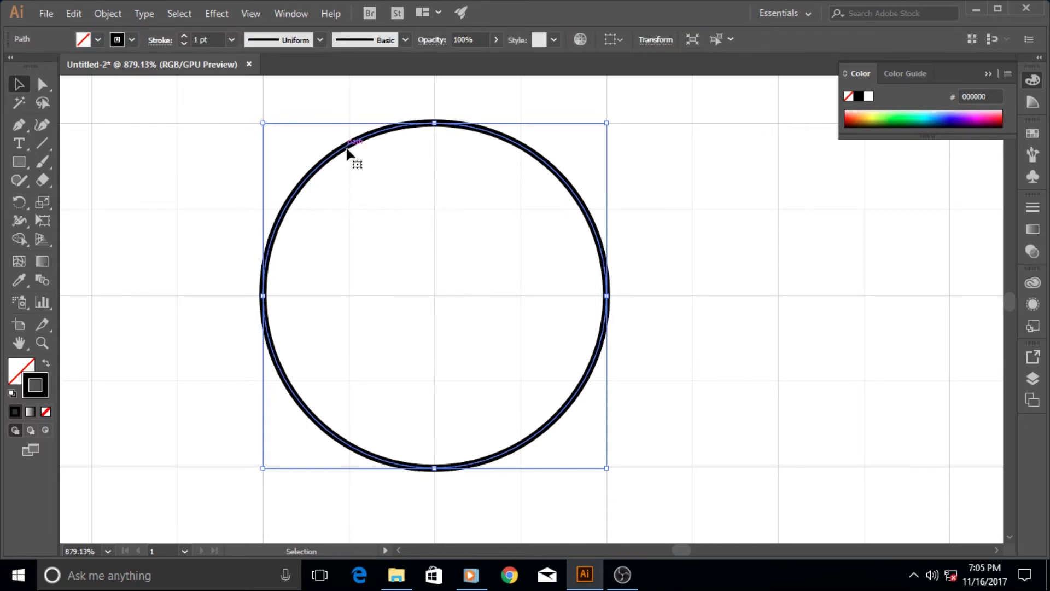
- Reshape the circle with Direct Selection by pulling the direction handles of its top and right anchors outward on the upper-right arc
{"action": "key", "text": "ctrl+alt+space"}
{"action": "left_click_drag", "start_coordinate": [413, 185], "coordinate": [73, 229]}
{"action": "left_click_drag", "start_coordinate": [494, 244], "coordinate": [624, 213]}
{"action": "left_click_drag", "start_coordinate": [394, 157], "coordinate": [471, 239]}
{"action": "key", "text": "v"}
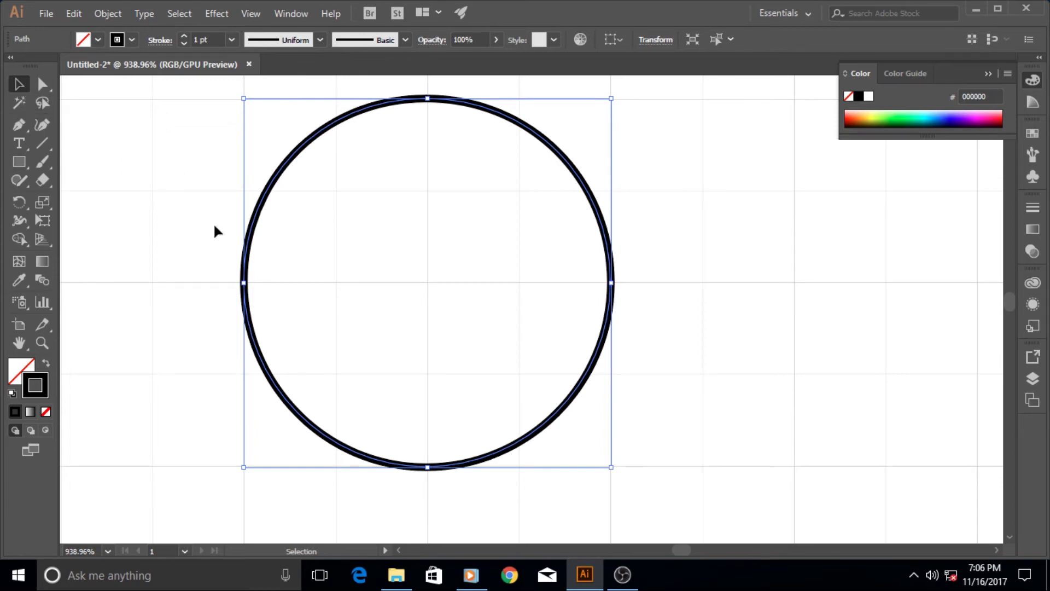
{"action": "left_click", "coordinate": [329, 220]}
{"action": "left_click", "coordinate": [426, 102]}
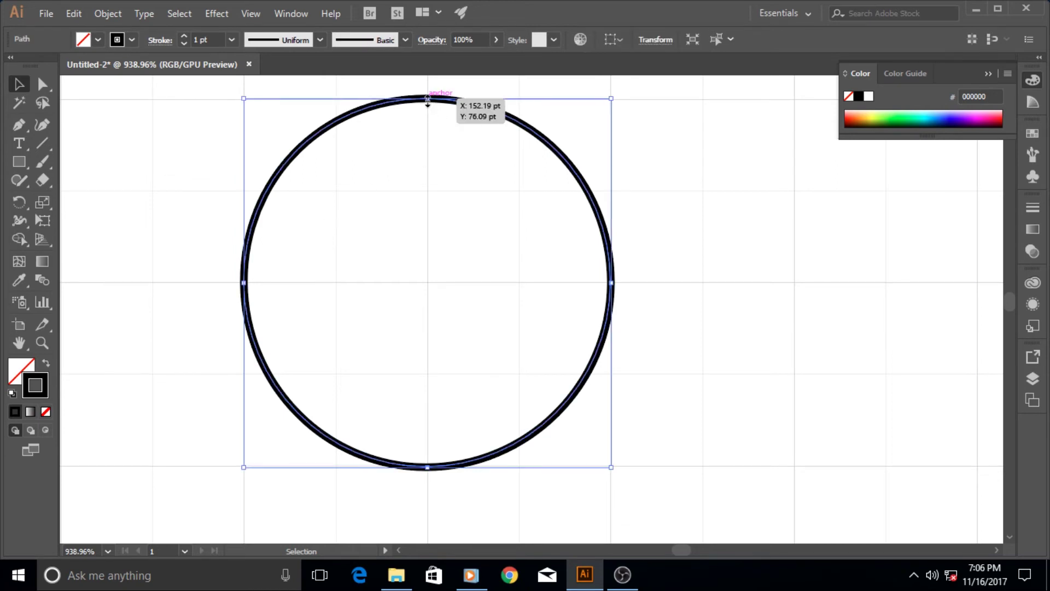
{"action": "left_click", "coordinate": [42, 85]}
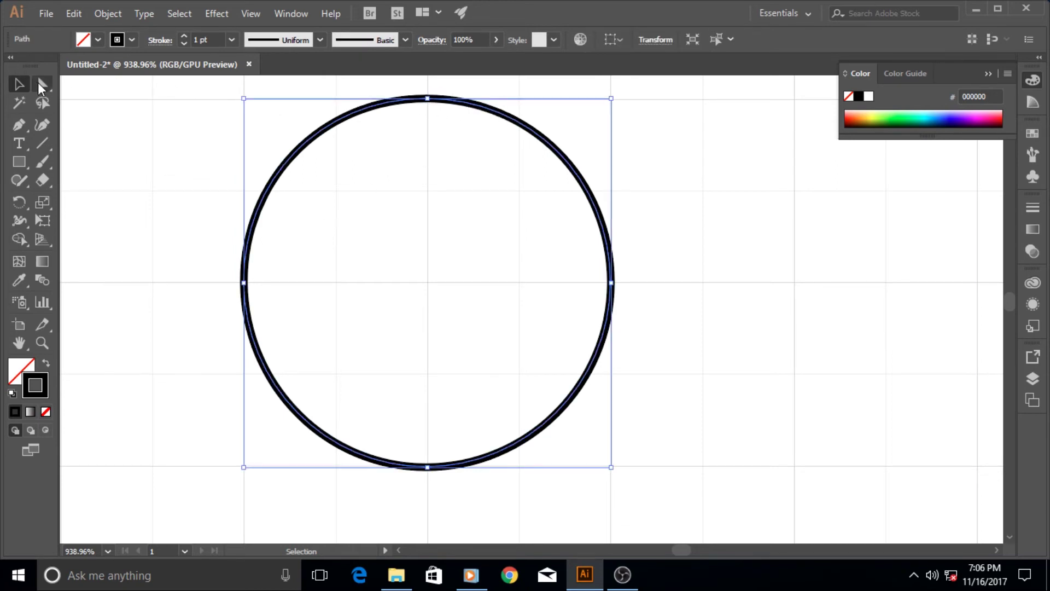
{"action": "left_click", "coordinate": [426, 98]}
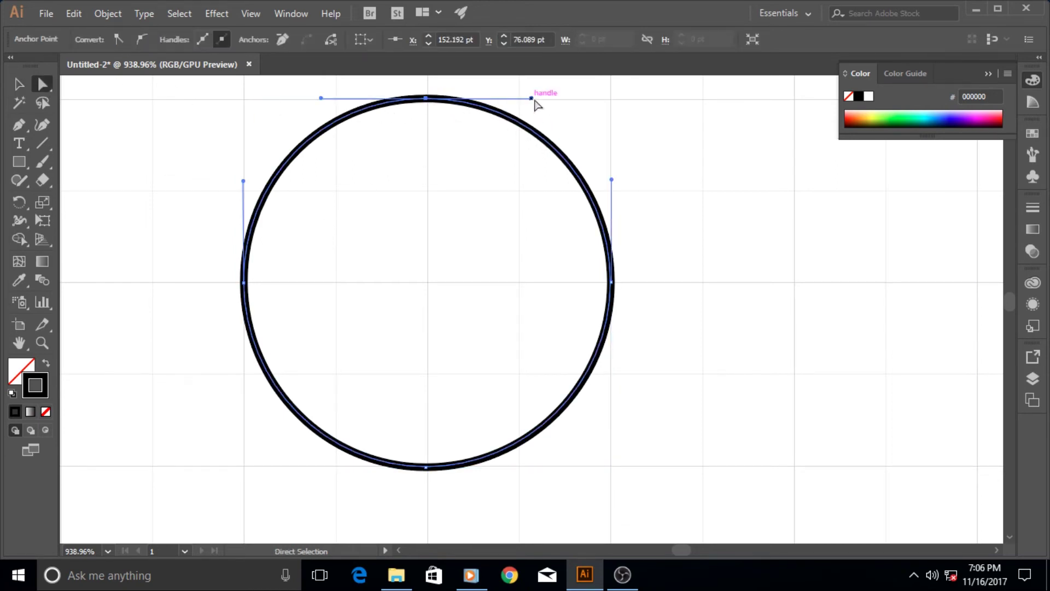
{"action": "left_click_drag", "start_coordinate": [532, 99], "coordinate": [621, 199]}
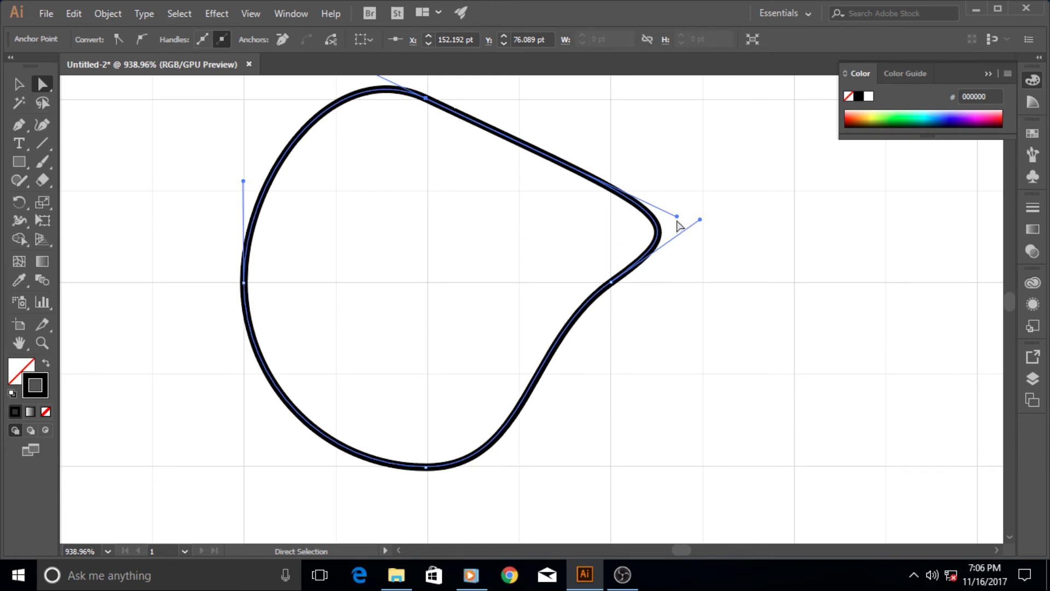
{"action": "left_click_drag", "start_coordinate": [677, 216], "coordinate": [678, 152]}
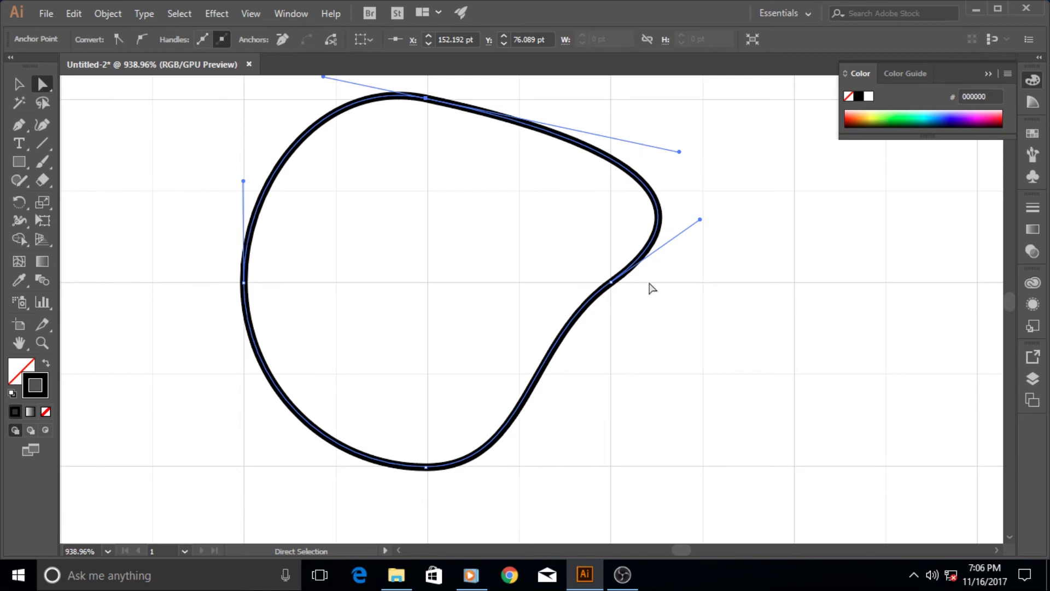
- Undo all the direction handle changes to restore the circle
{"action": "key", "text": "ctrl+z"}
{"action": "key", "text": "ctrl+z"}
{"action": "key", "text": "ctrl+z"}
{"action": "key", "text": "ctrl+z"}
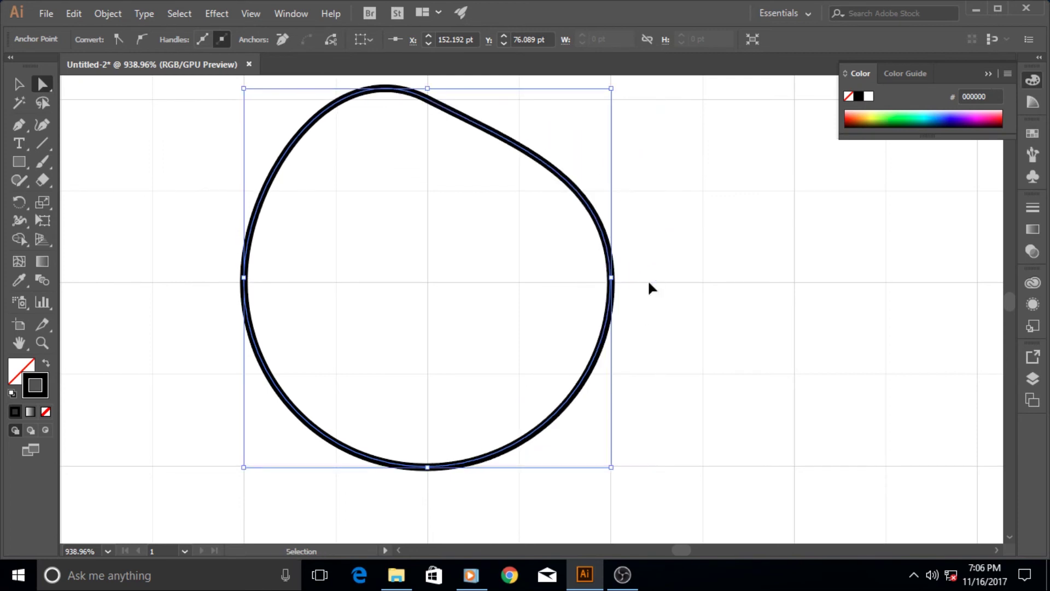
{"action": "key", "text": "ctrl+z"}
{"action": "key", "text": "ctrl+z"}
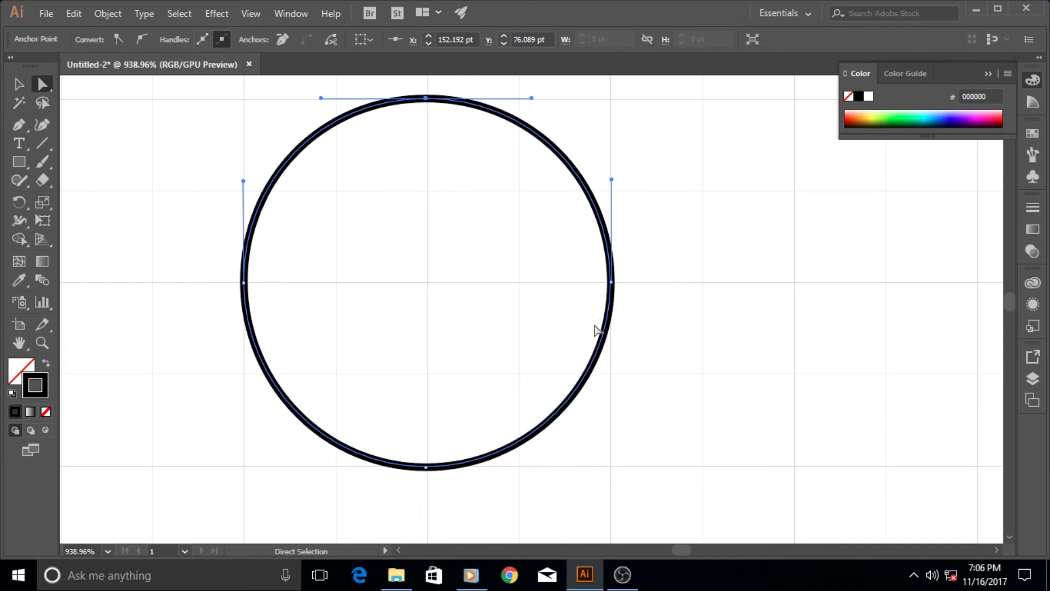
- Minimize the Illustrator window to show the desktop
{"action": "left_click", "coordinate": [584, 575]}
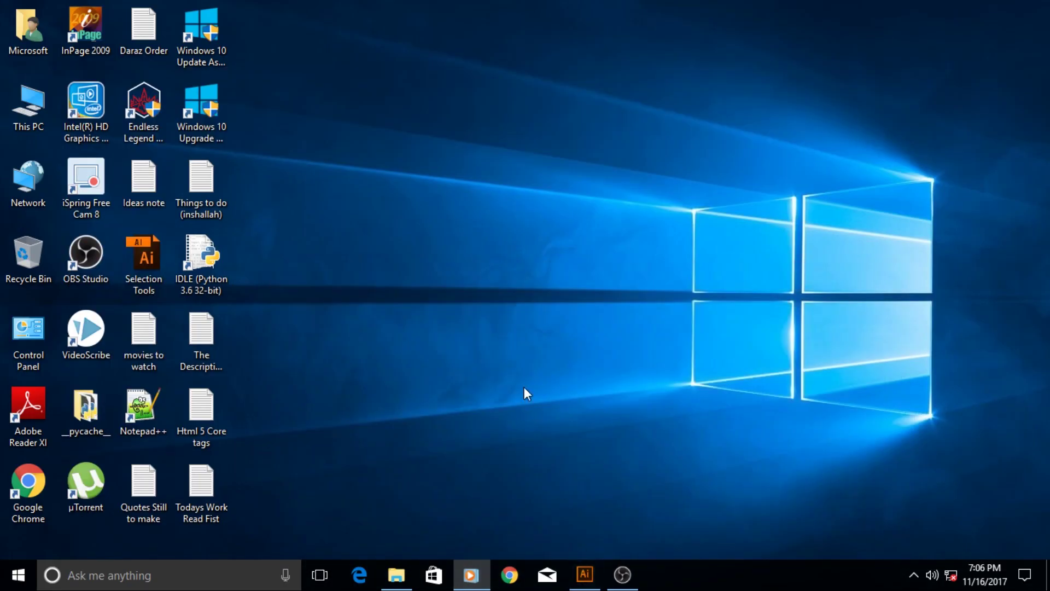